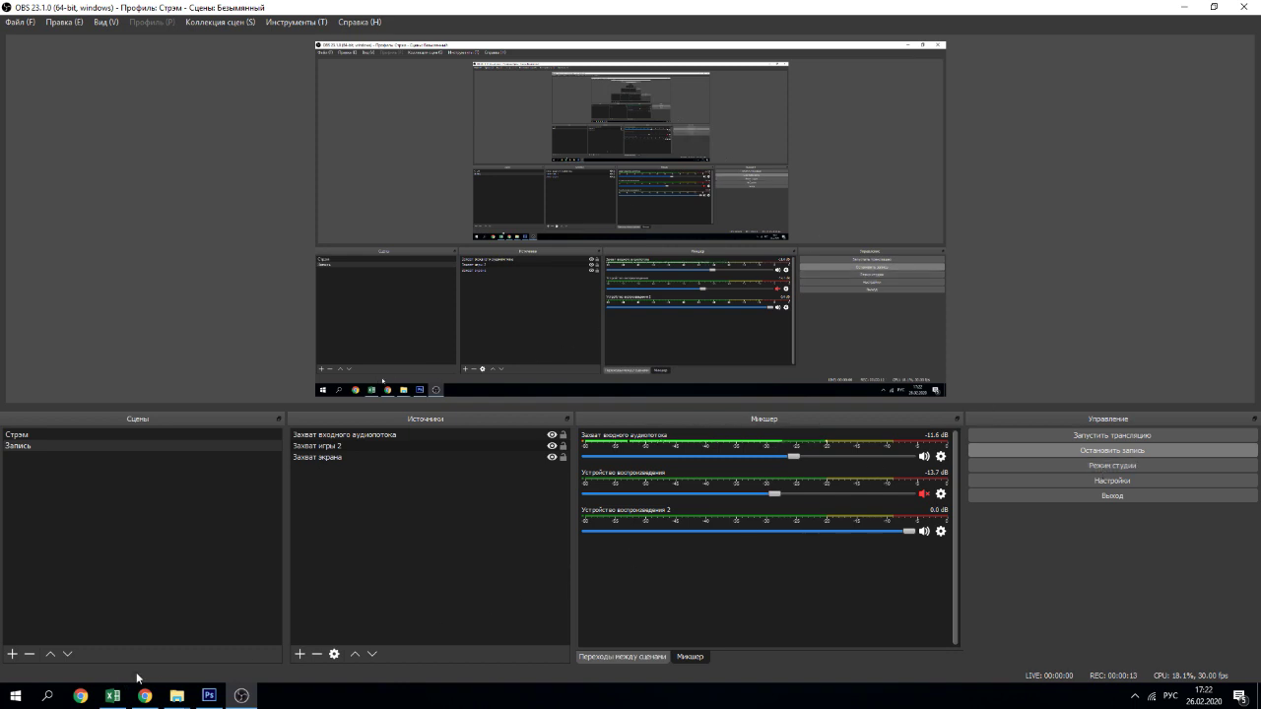
# Switch from OBS Studio to Photoshop showing the black-and-white portrait IMG.bmp.
pyautogui.click(208, 695)
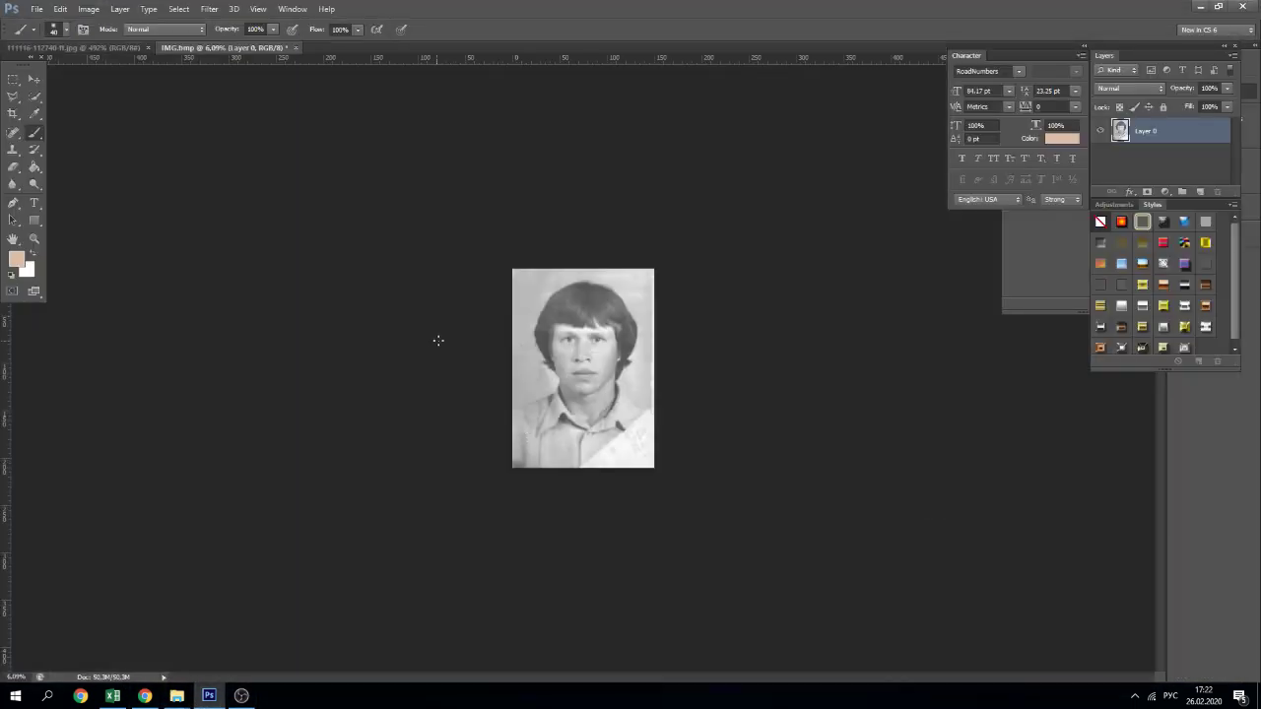
# Zoom in on the IMG.bmp portrait with the Zoom tool.
pyautogui.moveTo(601, 335)
pyautogui.mouseDown()
pyautogui.moveTo(639, 338)
pyautogui.moveTo(641, 295)
pyautogui.mouseUp()
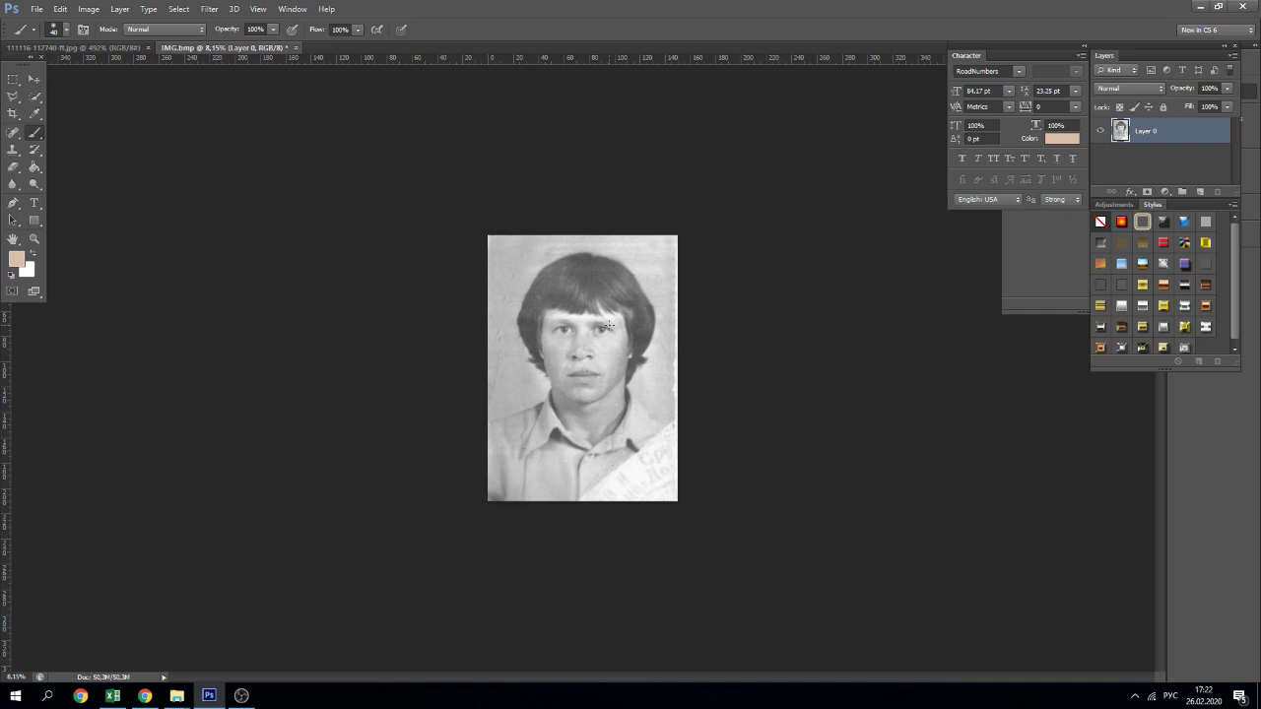
# Search Google Images in Chrome for 'фотография мужчины'.
pyautogui.click(148, 47)
pyautogui.click(145, 695)
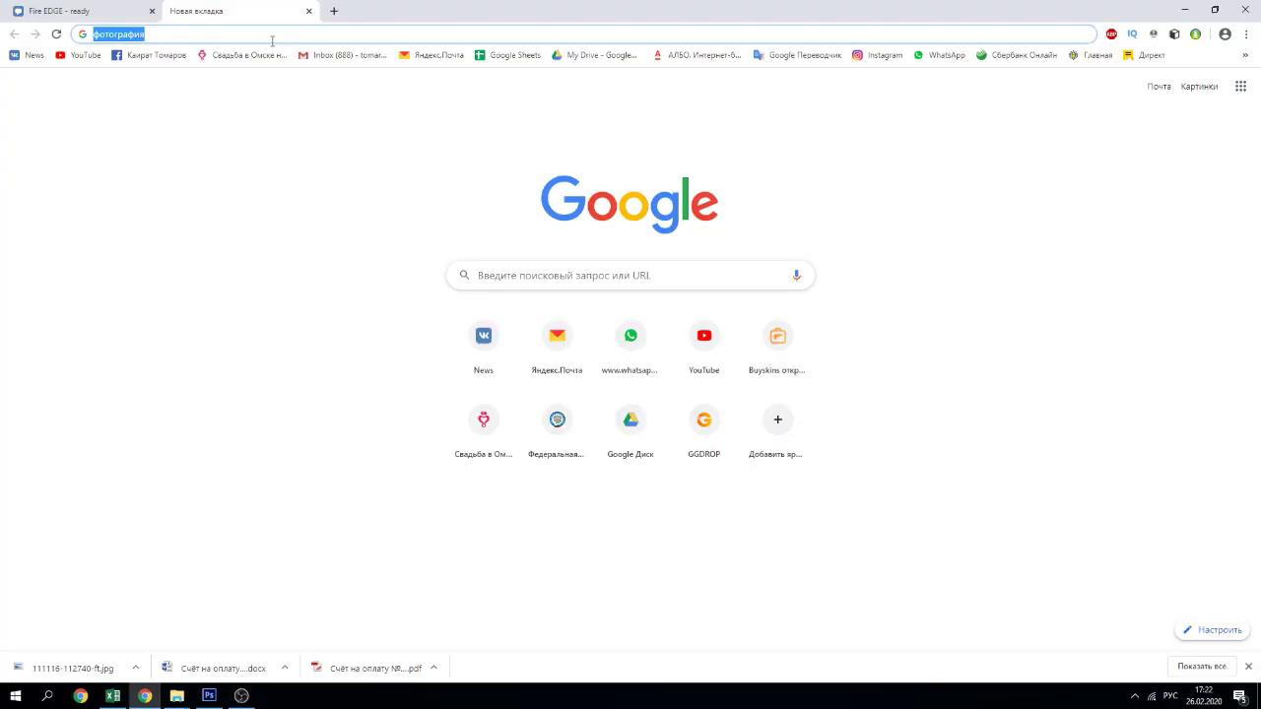
pyautogui.write('фотограф')
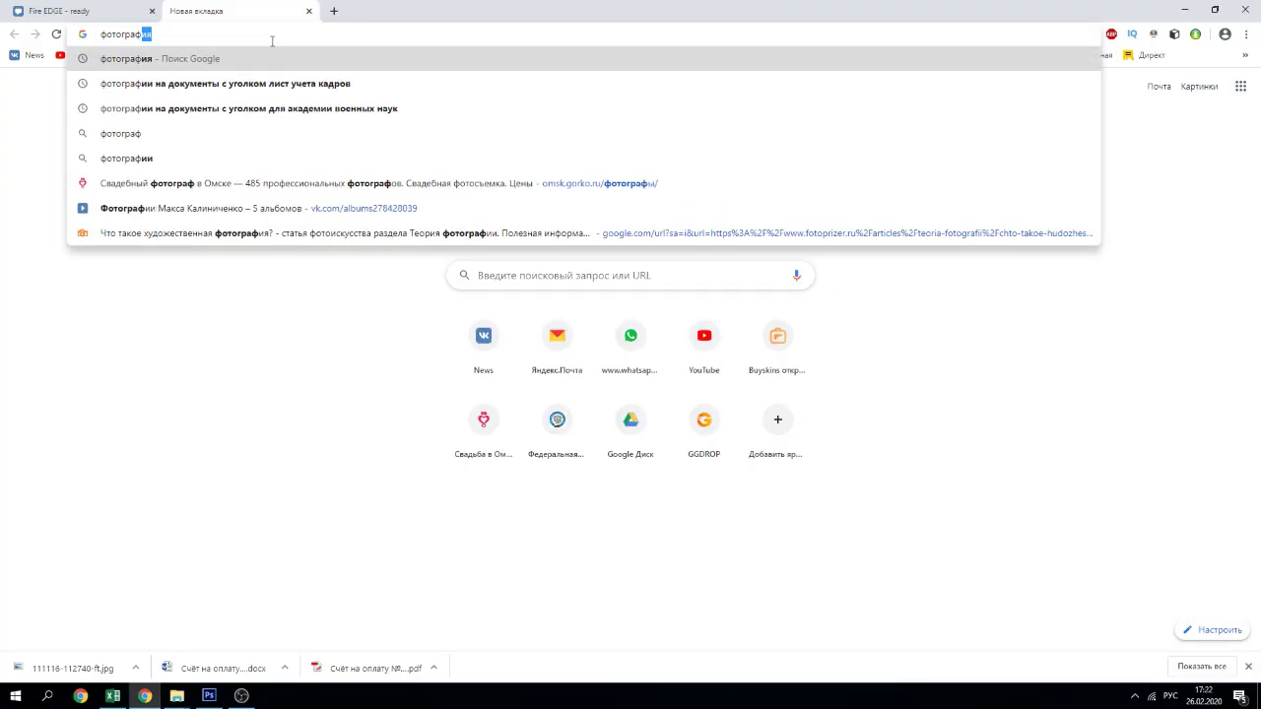
pyautogui.write('ия мужчк')
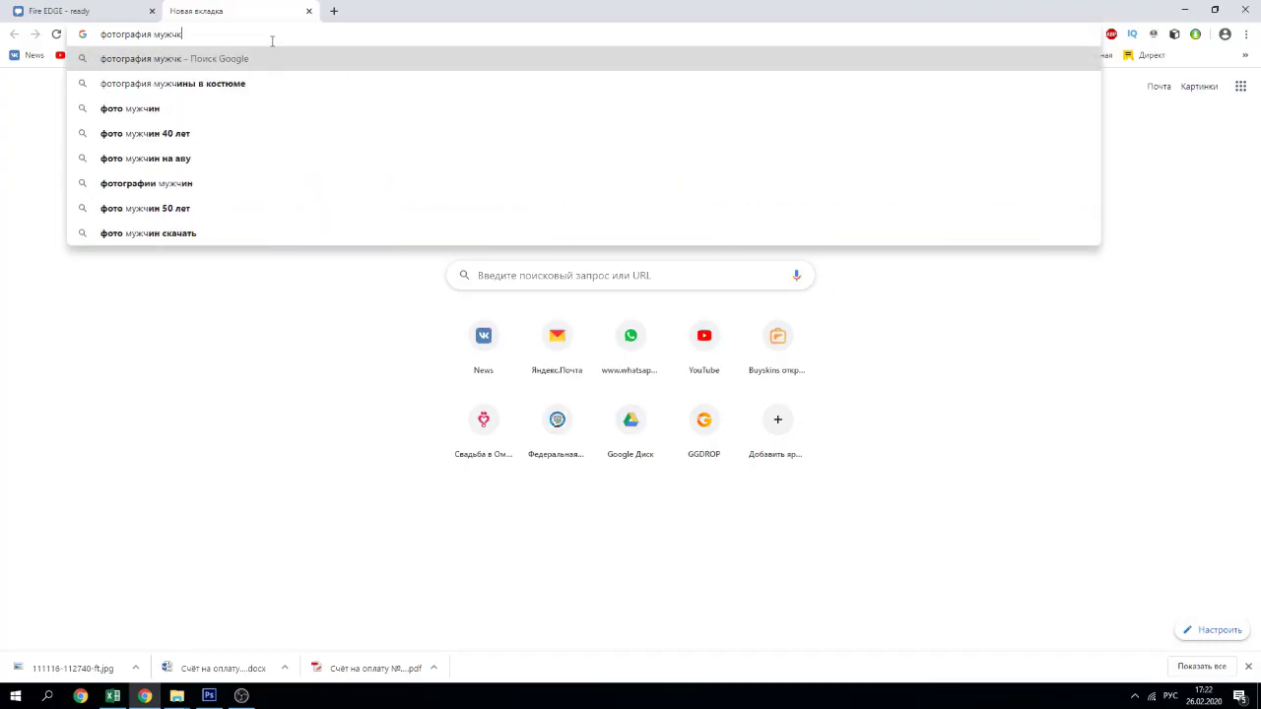
pyautogui.write('и')
pyautogui.press('Down')
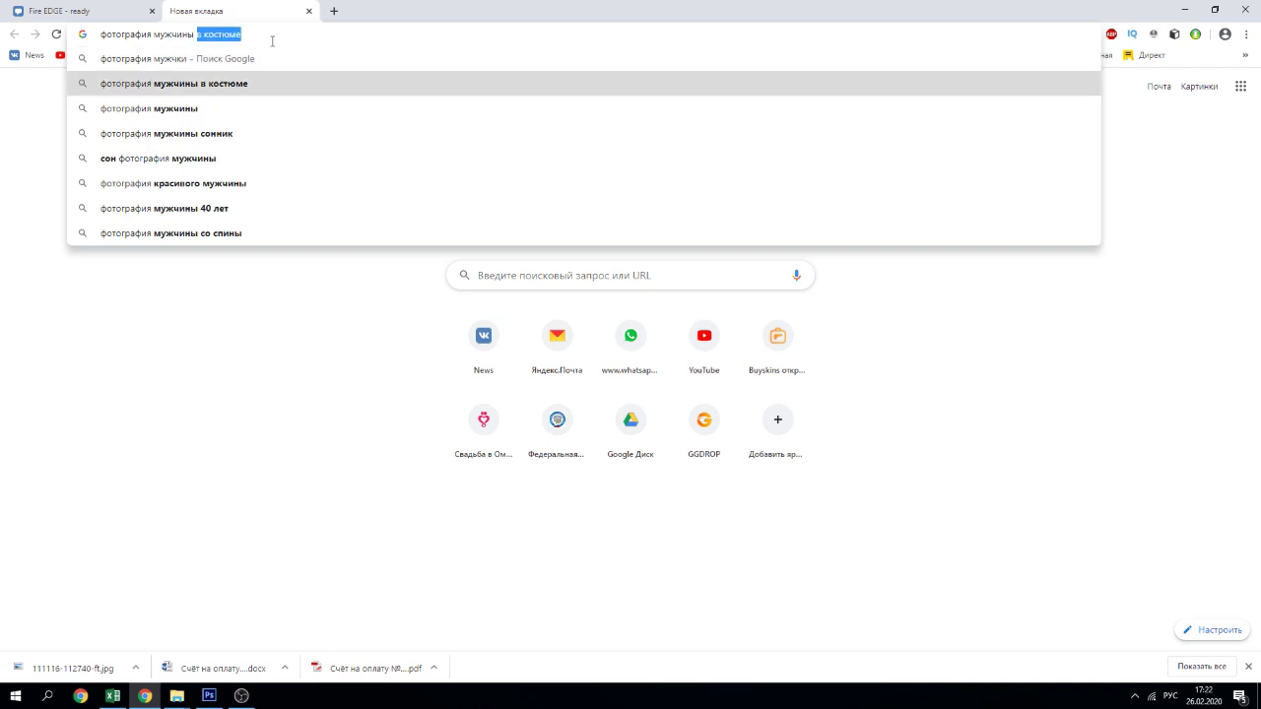
pyautogui.press('BackSpace')
pyautogui.press('Return')
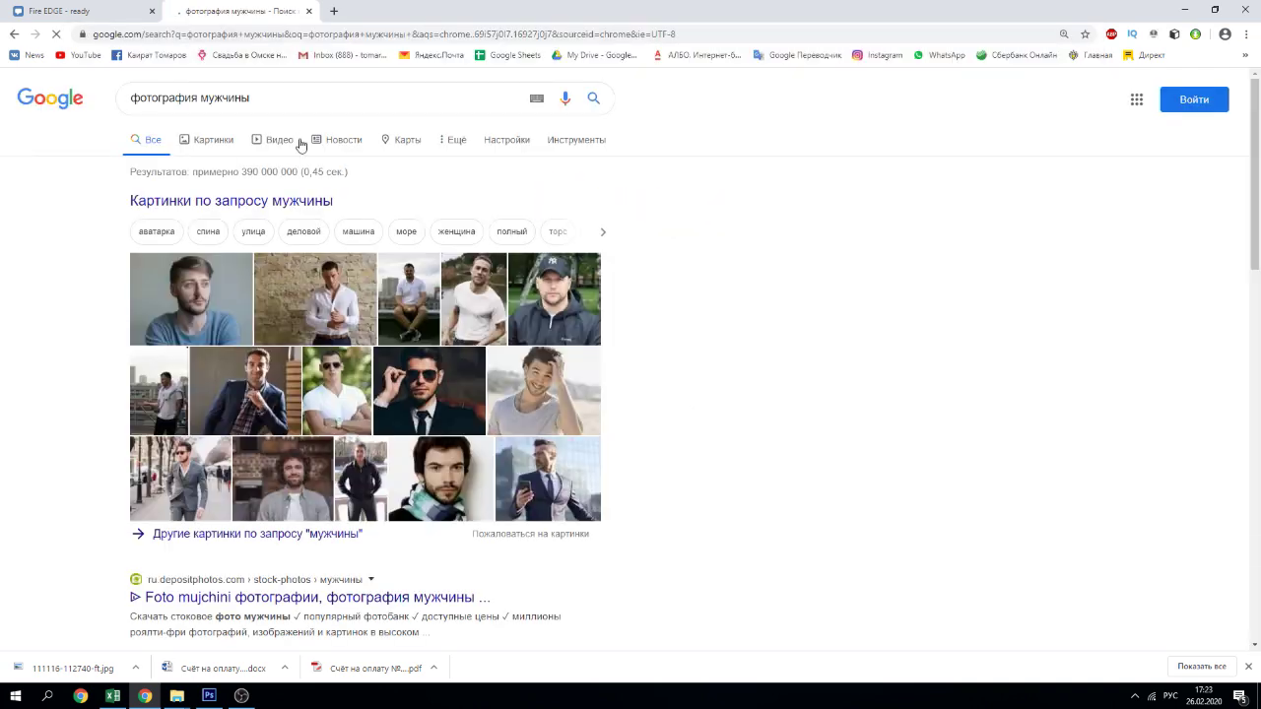
pyautogui.click(222, 138)
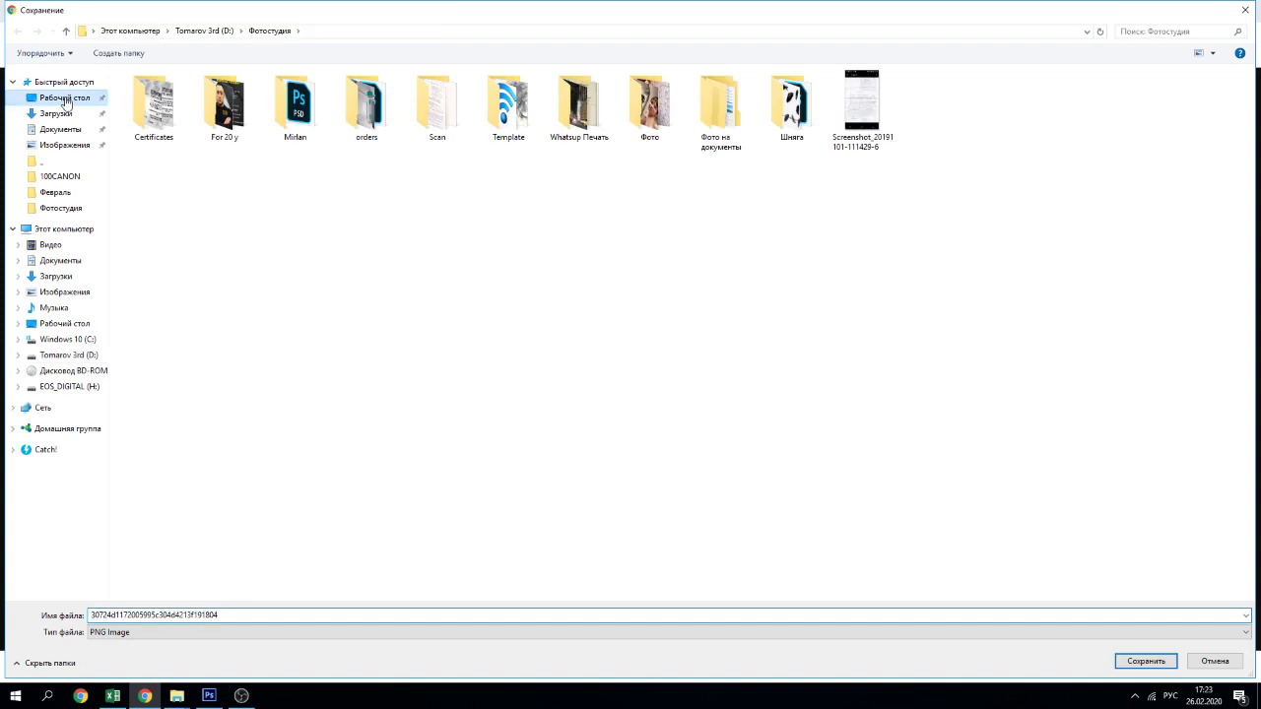
# Save a colour men's photo to the desktop (Рабочий стол) and open it in Photoshop.
pyautogui.click(64, 98)
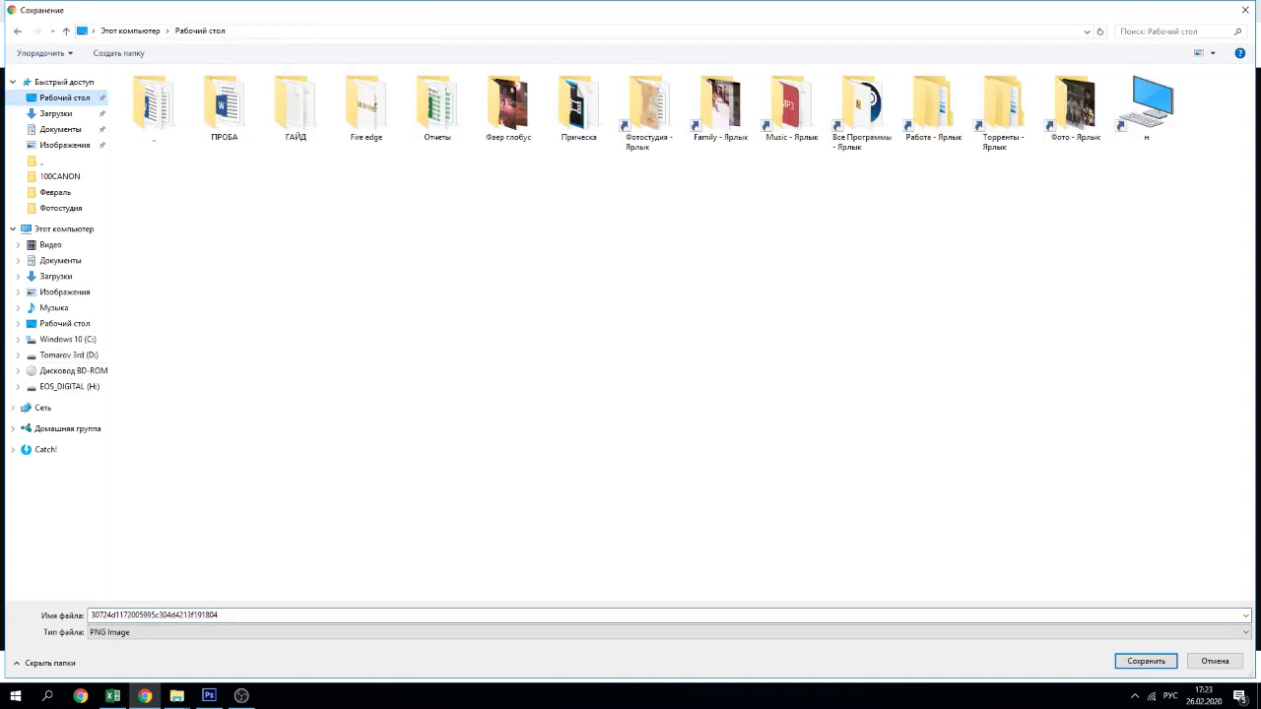
pyautogui.click(1146, 661)
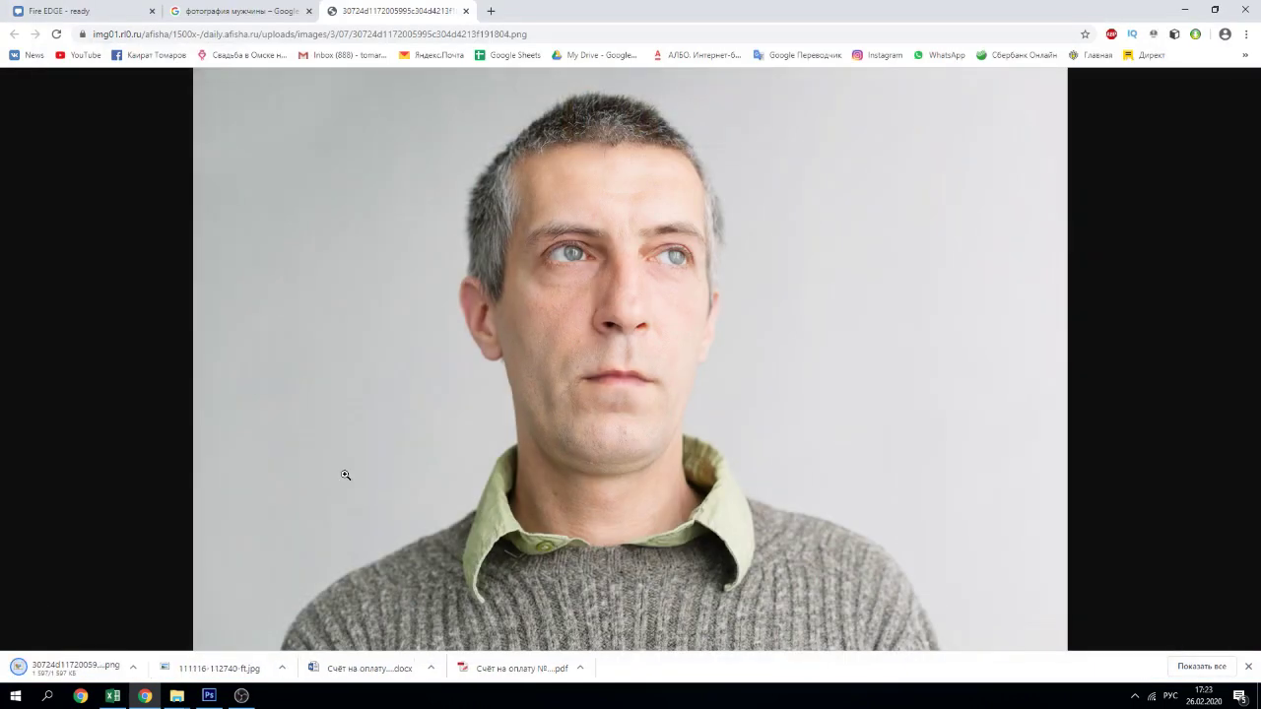
pyautogui.click(98, 669)
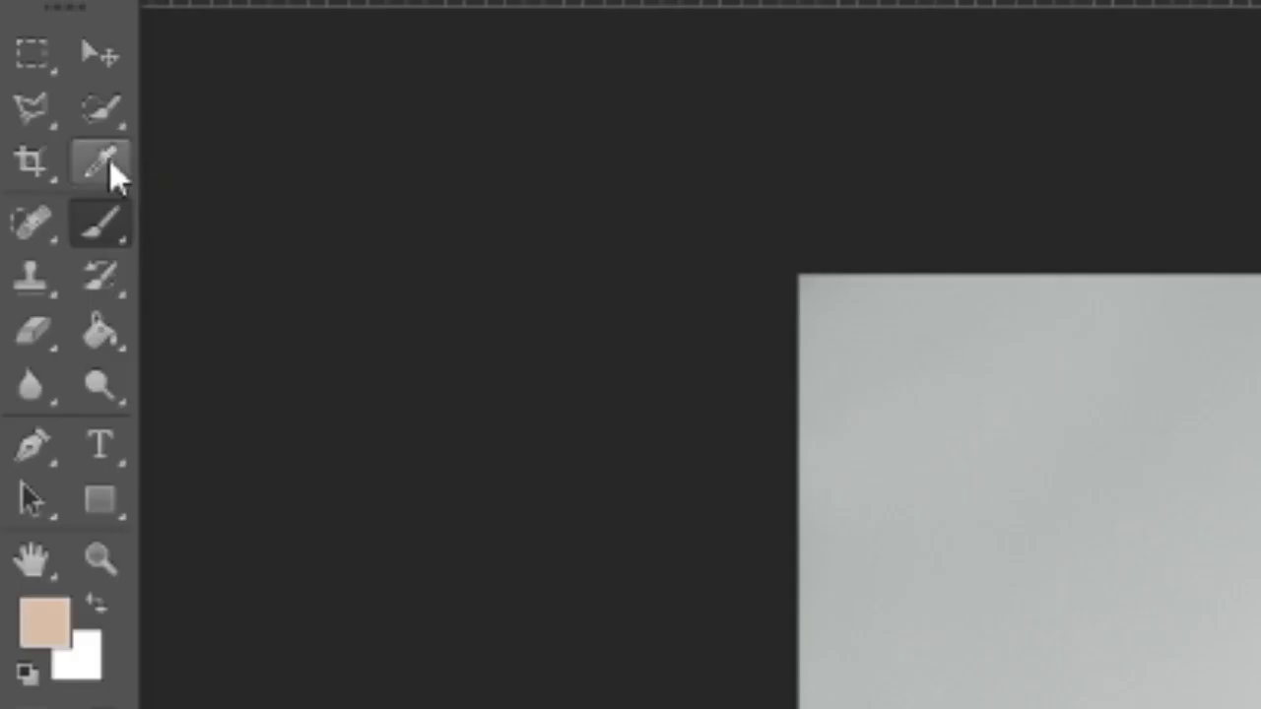
# Sample the man's cheek skin tone with the Eyedropper and return to IMG.bmp.
pyautogui.click(35, 114)
pyautogui.scroll(3, 442, 334)
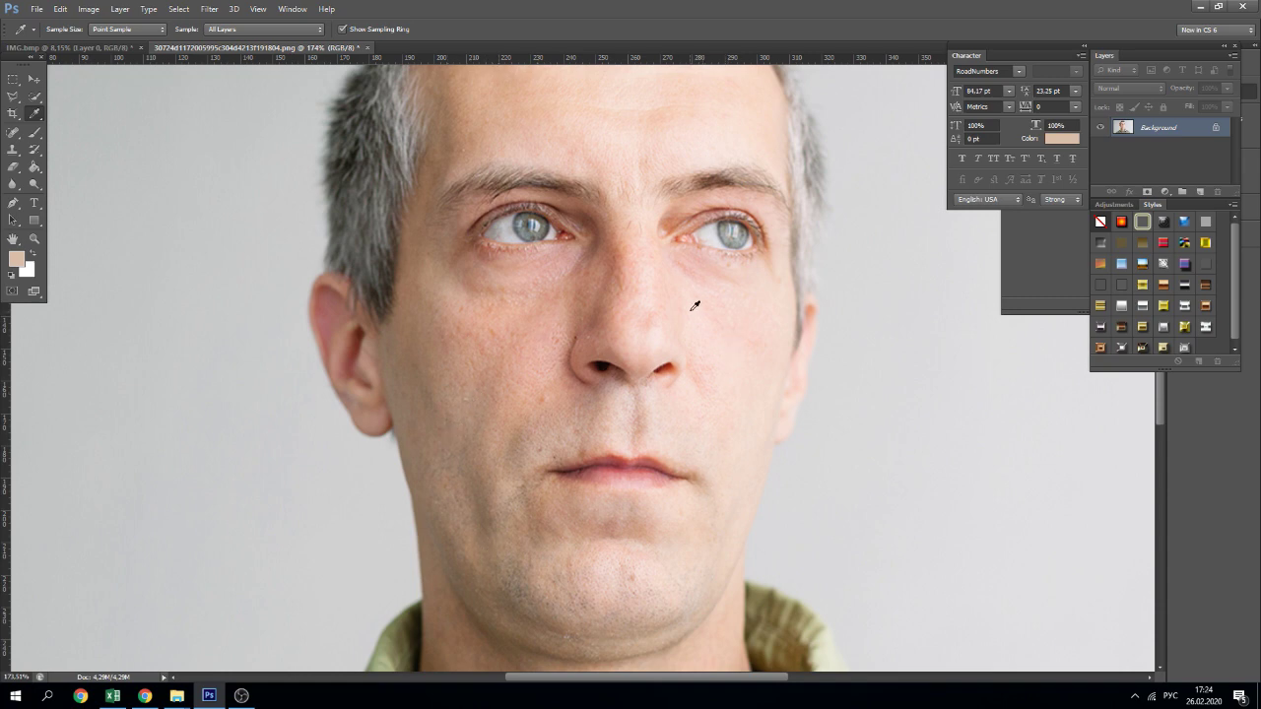
pyautogui.click(554, 308)
pyautogui.click(87, 53)
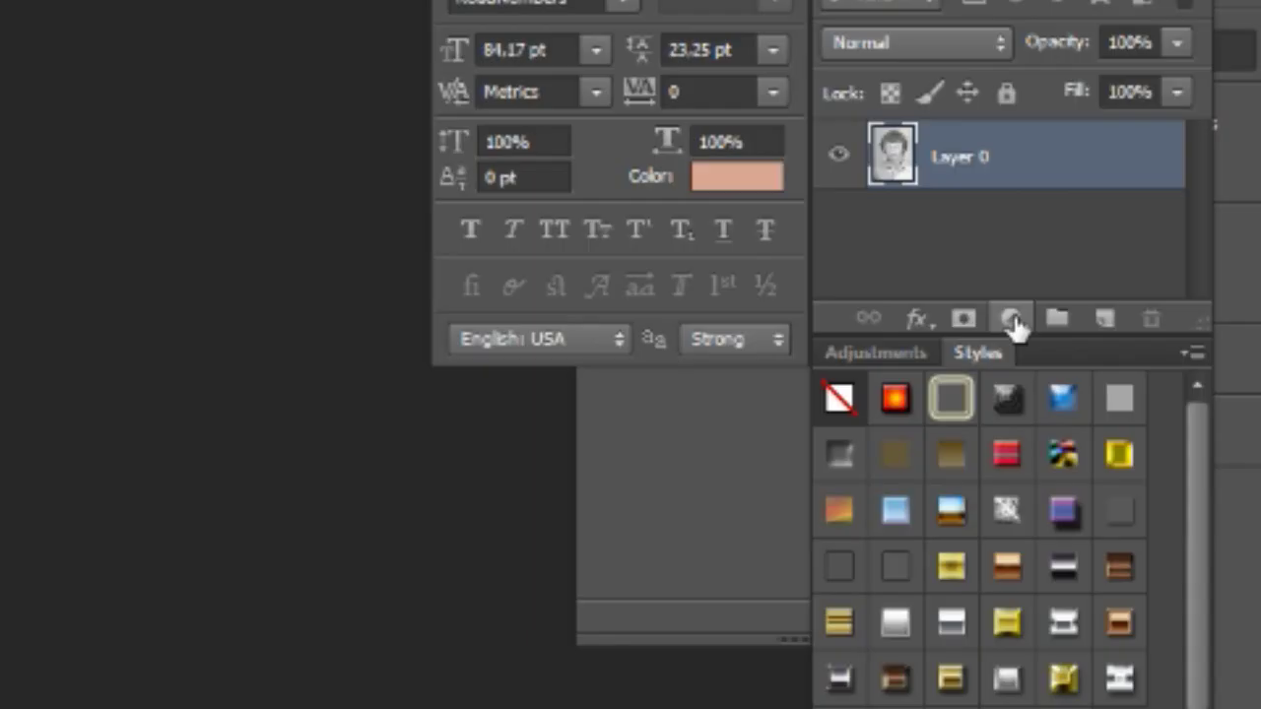
pyautogui.click(1166, 192)
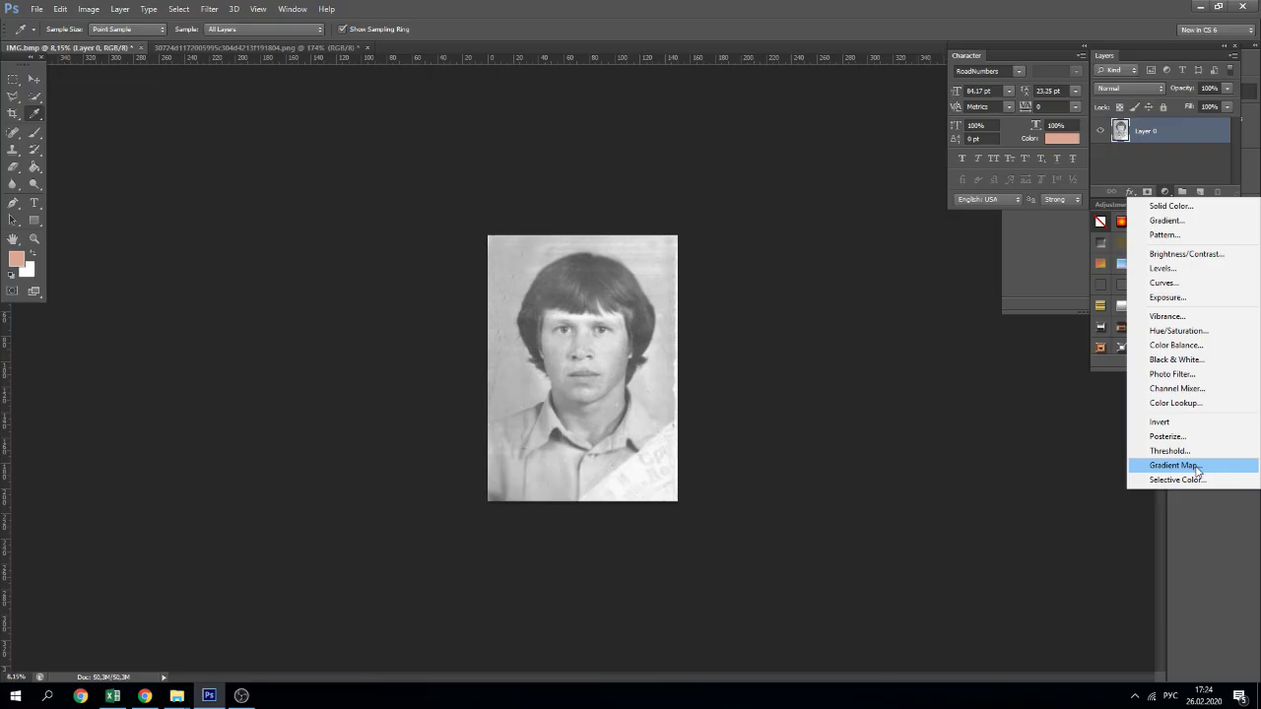
# Add a peach Solid Color fill layer with an inverted black mask in Color blend mode.
pyautogui.click(1196, 213)
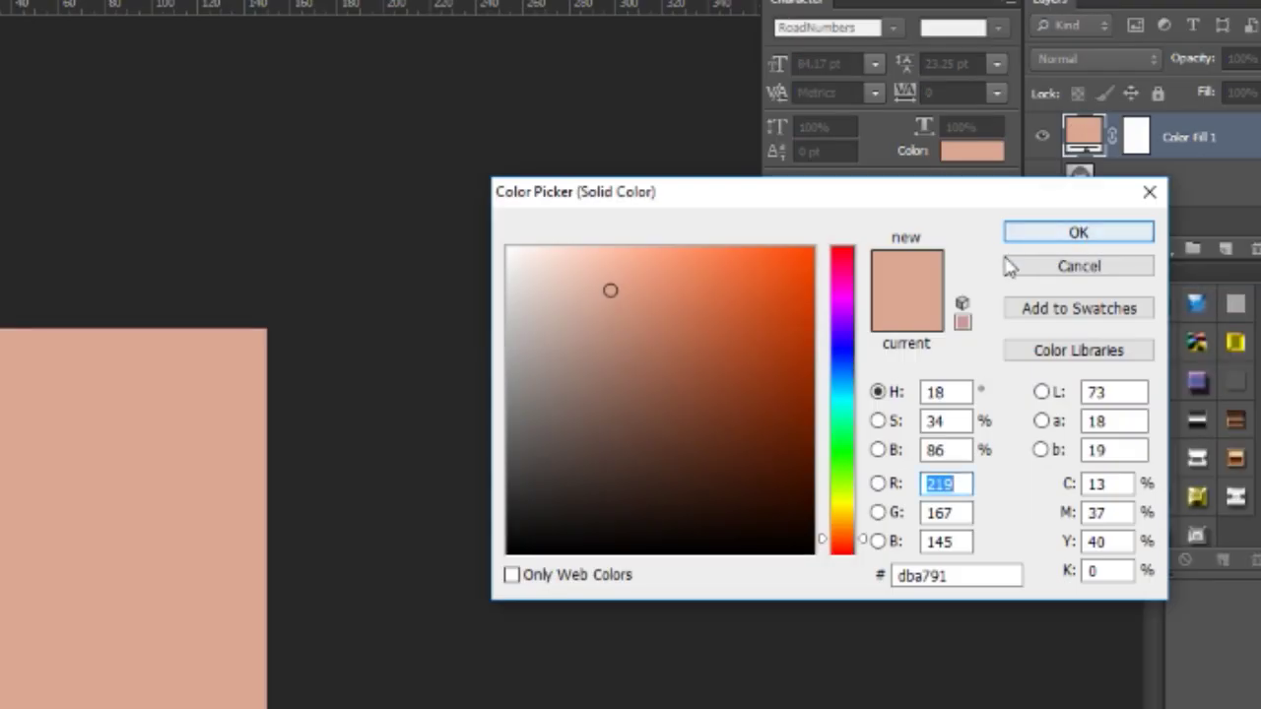
pyautogui.click(1044, 234)
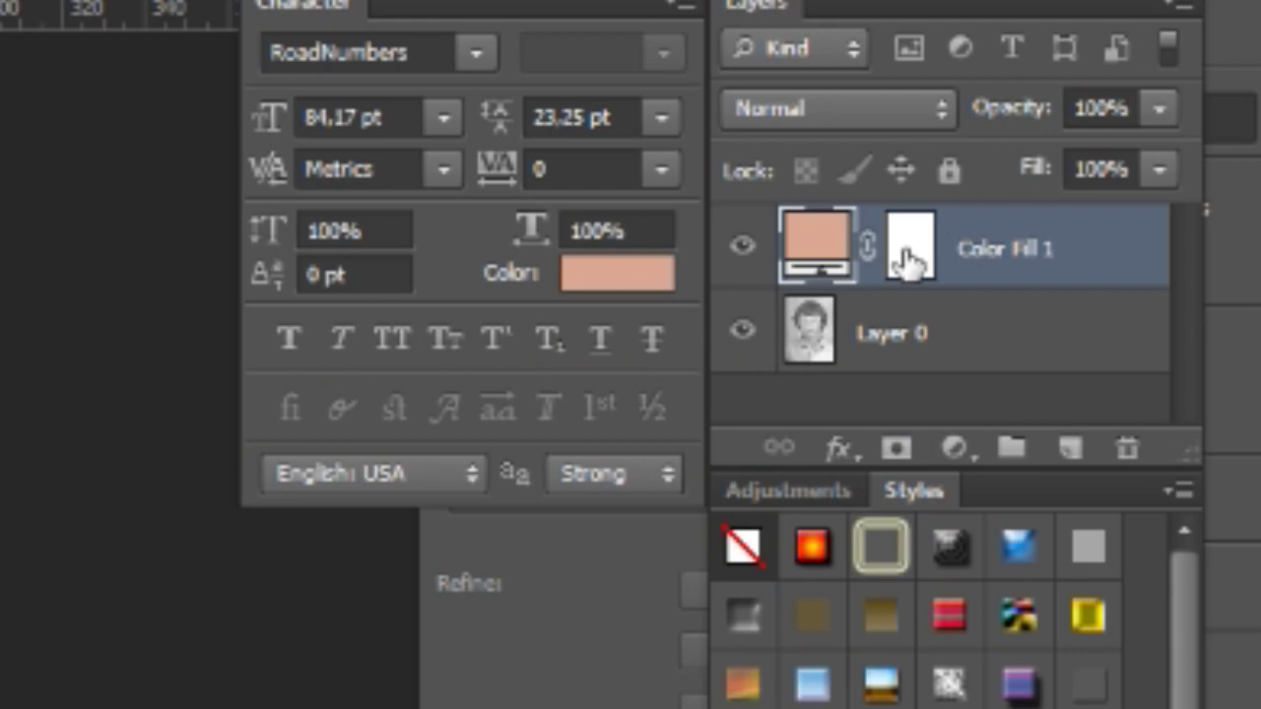
pyautogui.click(906, 258)
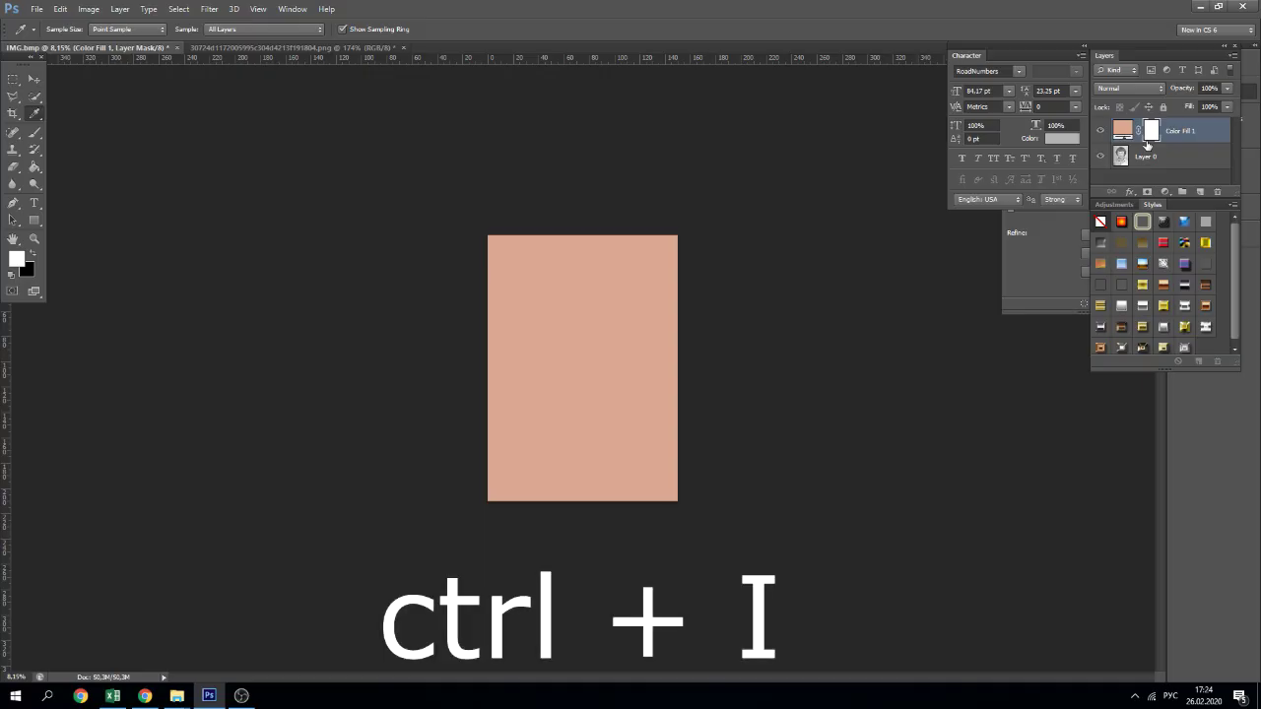
pyautogui.hotkey('ctrl', 'i')
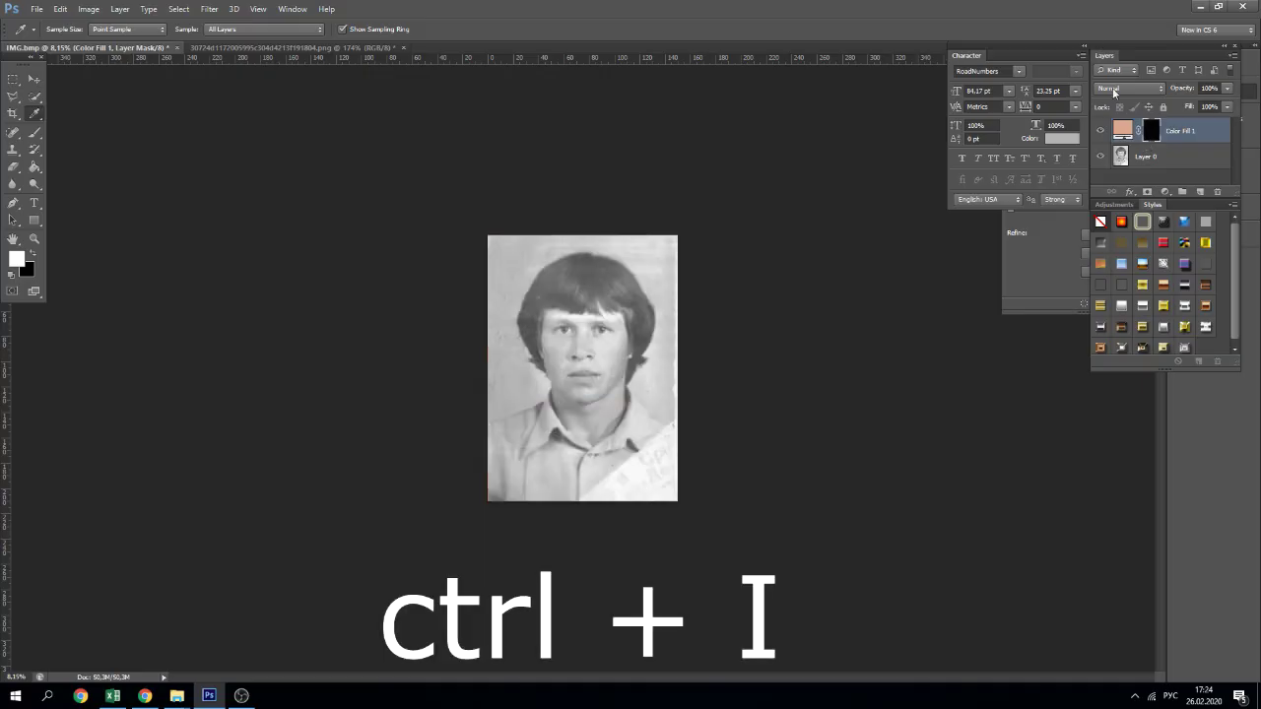
pyautogui.click(1114, 90)
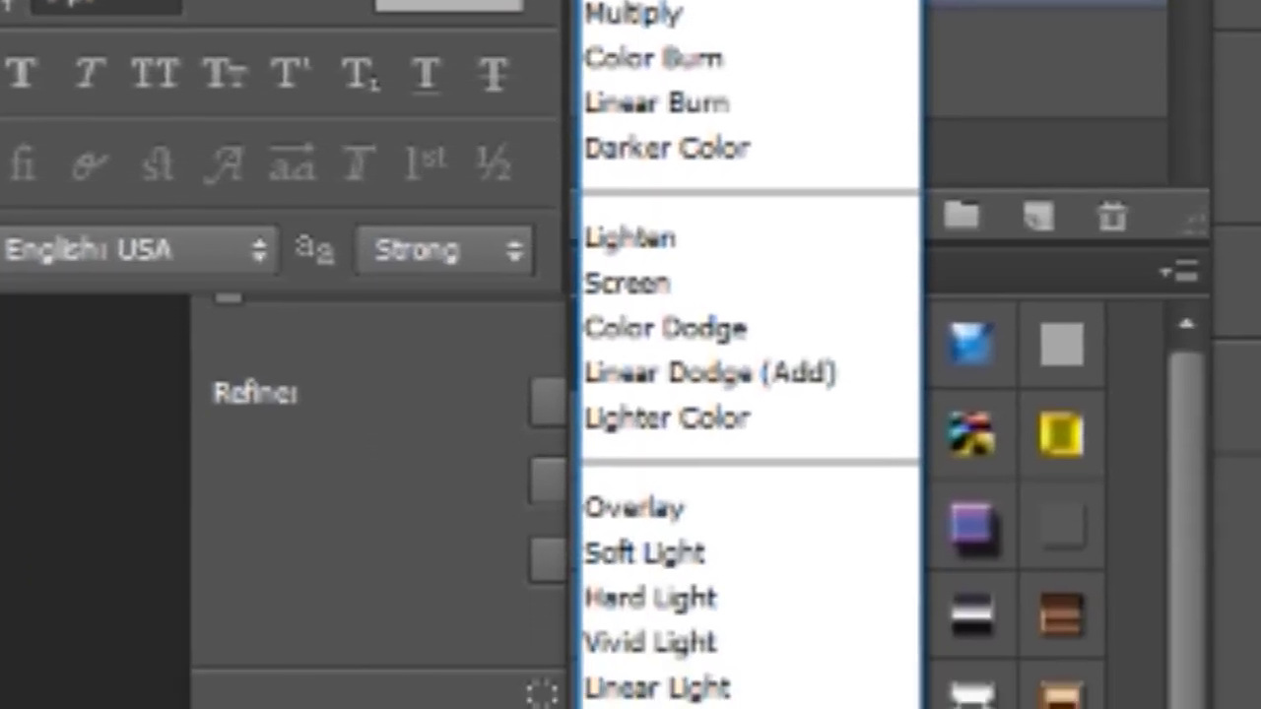
pyautogui.click(650, 605)
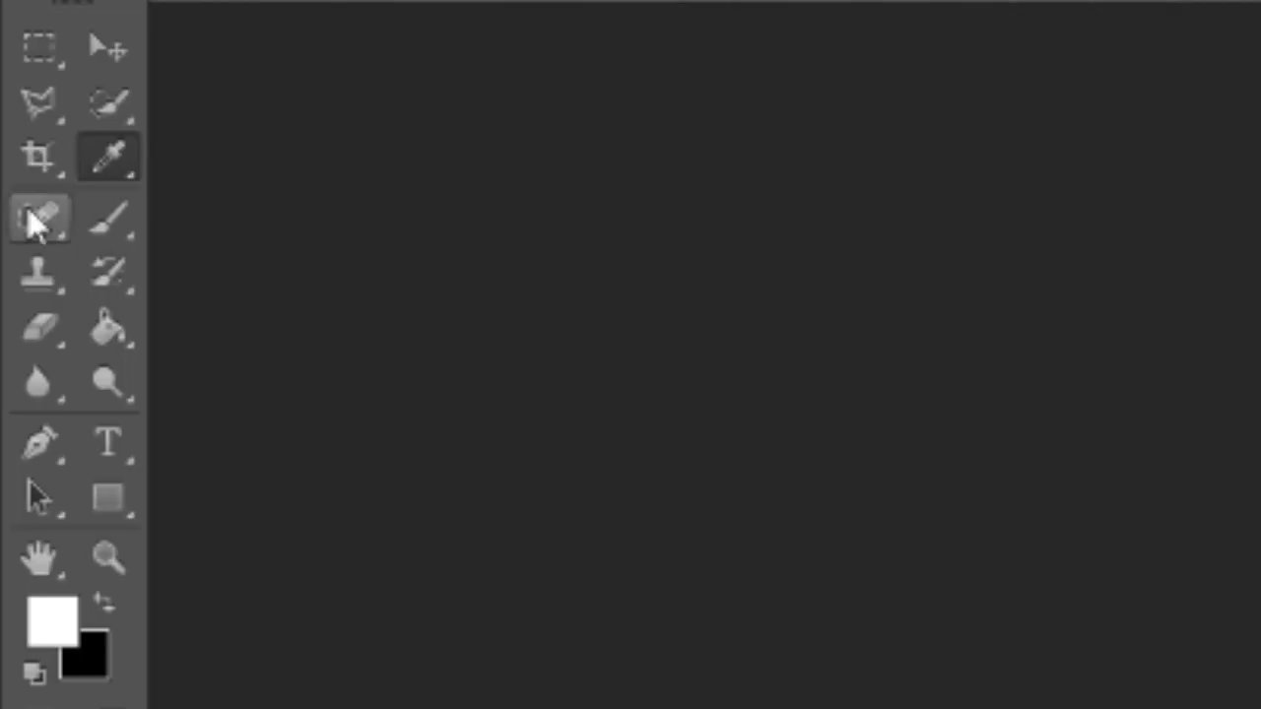
pyautogui.click(34, 120)
# Paint the peach skin tint onto the face and neck with a soft white brush.
pyautogui.click(54, 30)
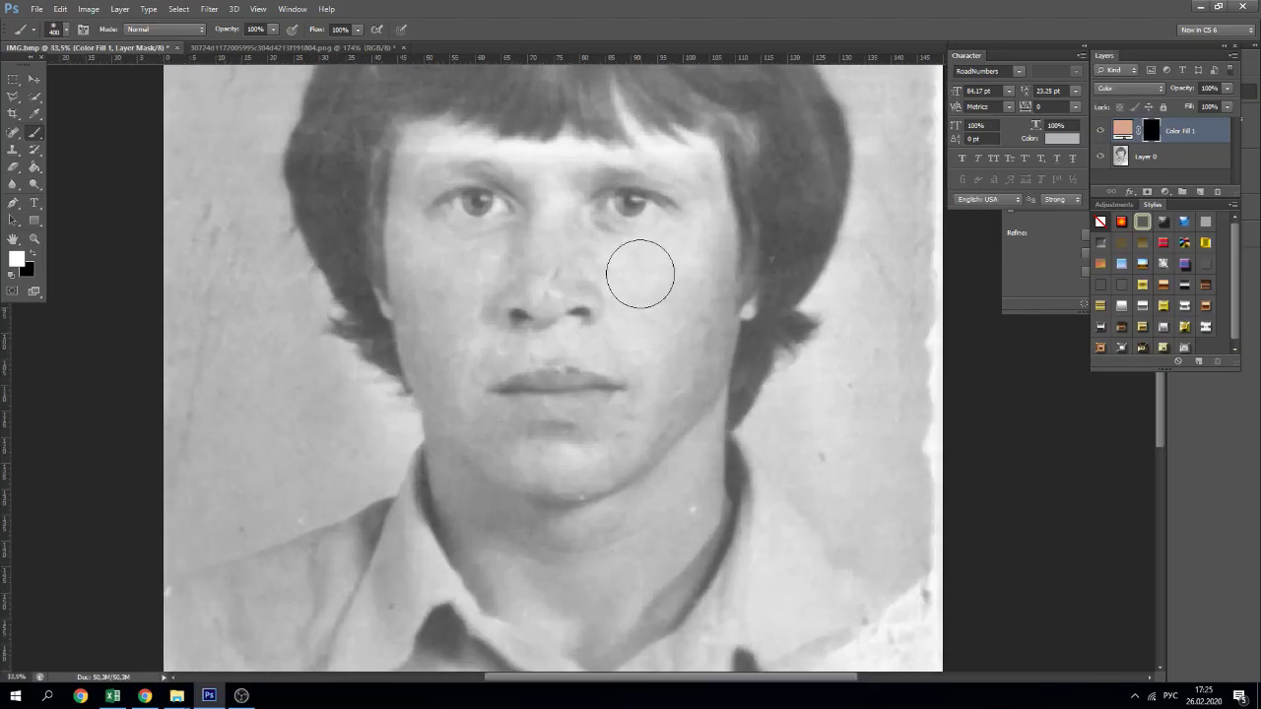
pyautogui.moveTo(641, 273)
pyautogui.mouseDown()
pyautogui.moveTo(695, 361)
pyautogui.moveTo(676, 375)
pyautogui.moveTo(635, 340)
pyautogui.moveTo(653, 416)
pyautogui.moveTo(630, 430)
pyautogui.moveTo(484, 441)
pyautogui.moveTo(431, 338)
pyautogui.moveTo(419, 267)
pyautogui.moveTo(427, 318)
pyautogui.moveTo(456, 289)
pyautogui.moveTo(453, 351)
pyautogui.moveTo(611, 617)
pyautogui.mouseUp()
pyautogui.scroll(3, 573, 355)
pyautogui.scroll(3, 574, 355)
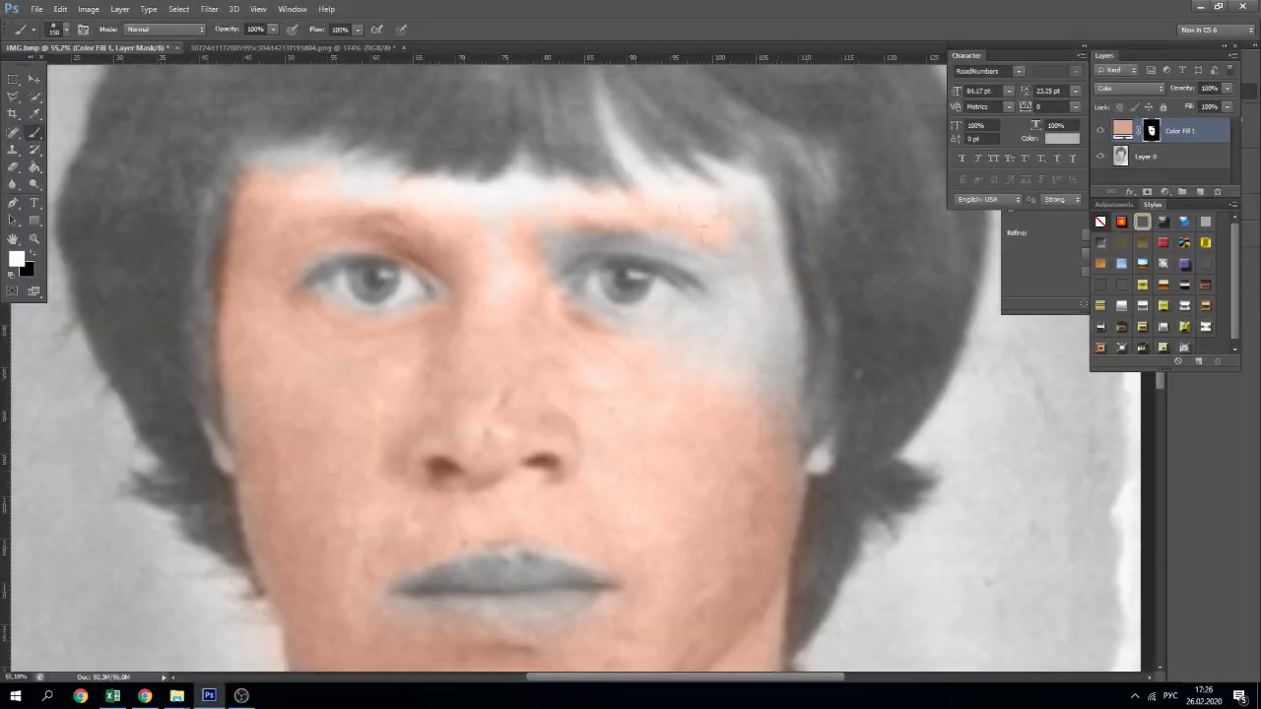
pyautogui.scroll(-3, 573, 354)
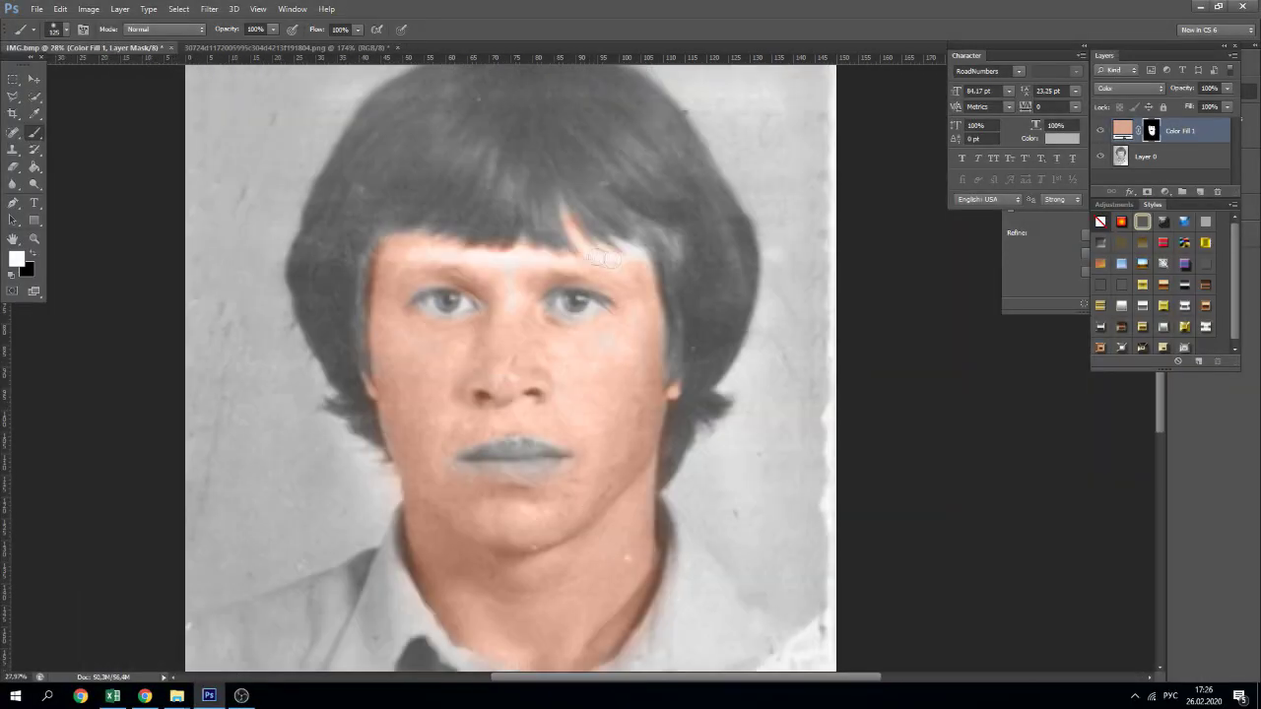
# Add a pink Color Fill 2 layer hidden behind an inverted black mask.
pyautogui.click(291, 47)
pyautogui.hotkey('ctrl', 'Tab')
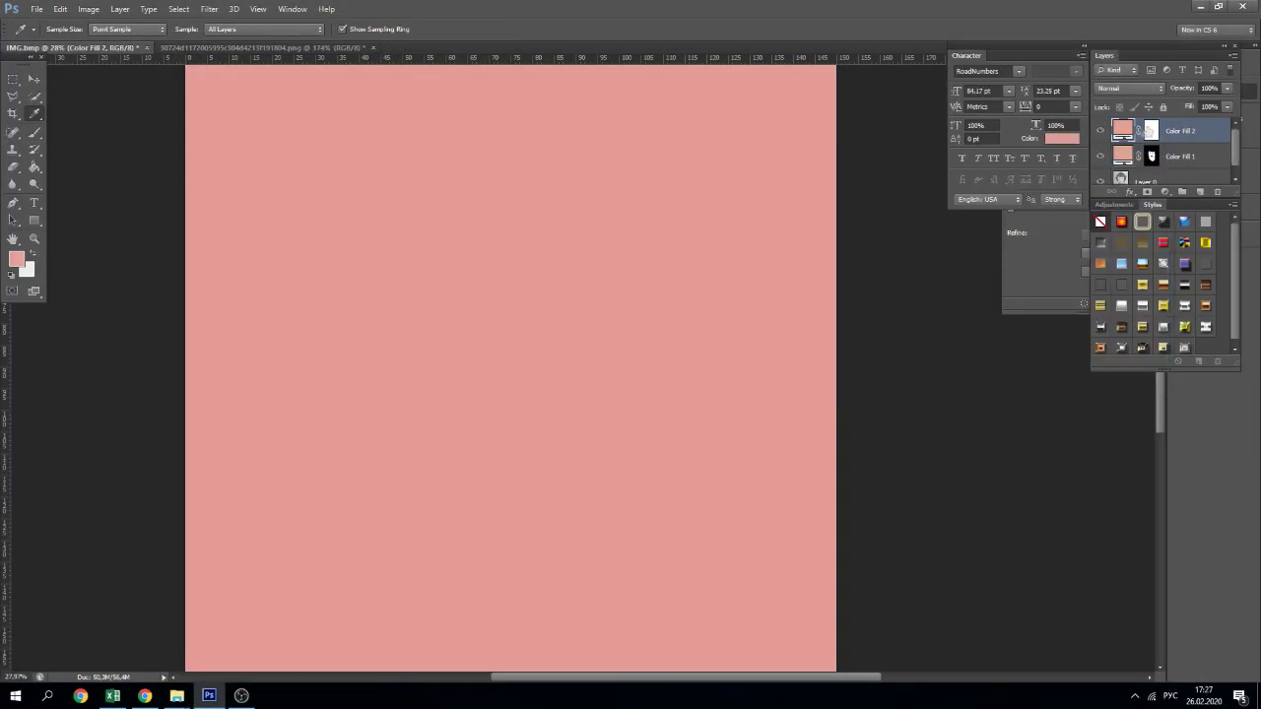
pyautogui.hotkey('ctrl', 'i')
pyautogui.click(1123, 406)
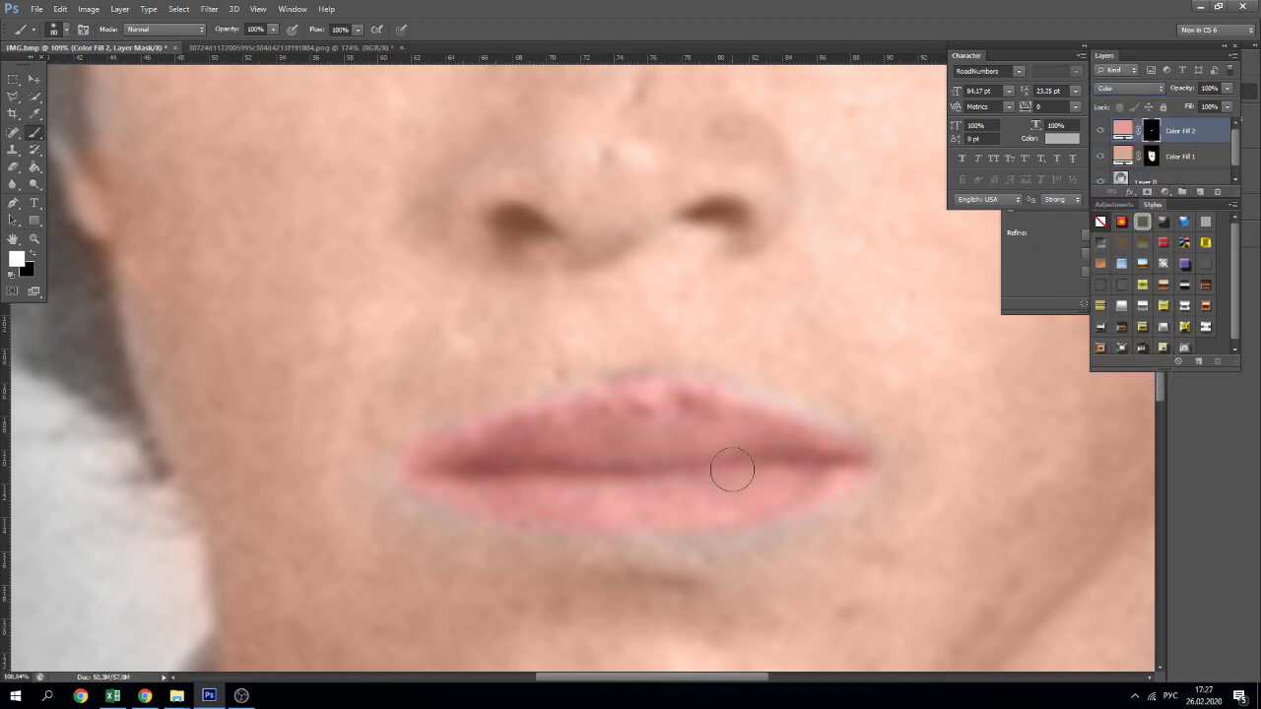
# Paint black over the eyes to clear the skin tint; set the lips layer to Color blending.
pyautogui.hotkey('ctrl', '0')
pyautogui.scroll(5, 605, 371)
pyautogui.hotkey('alt', '[')
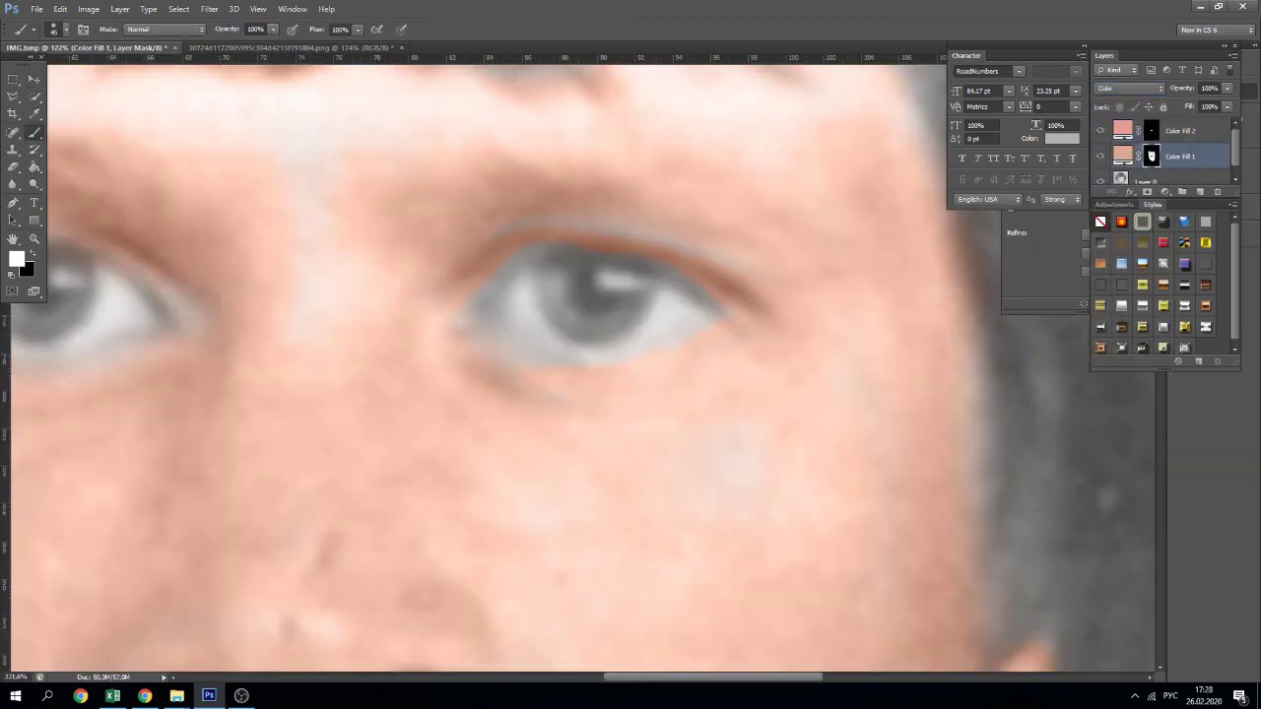
pyautogui.moveTo(142, 306); pyautogui.dragTo(437, 365)
pyautogui.press('x')
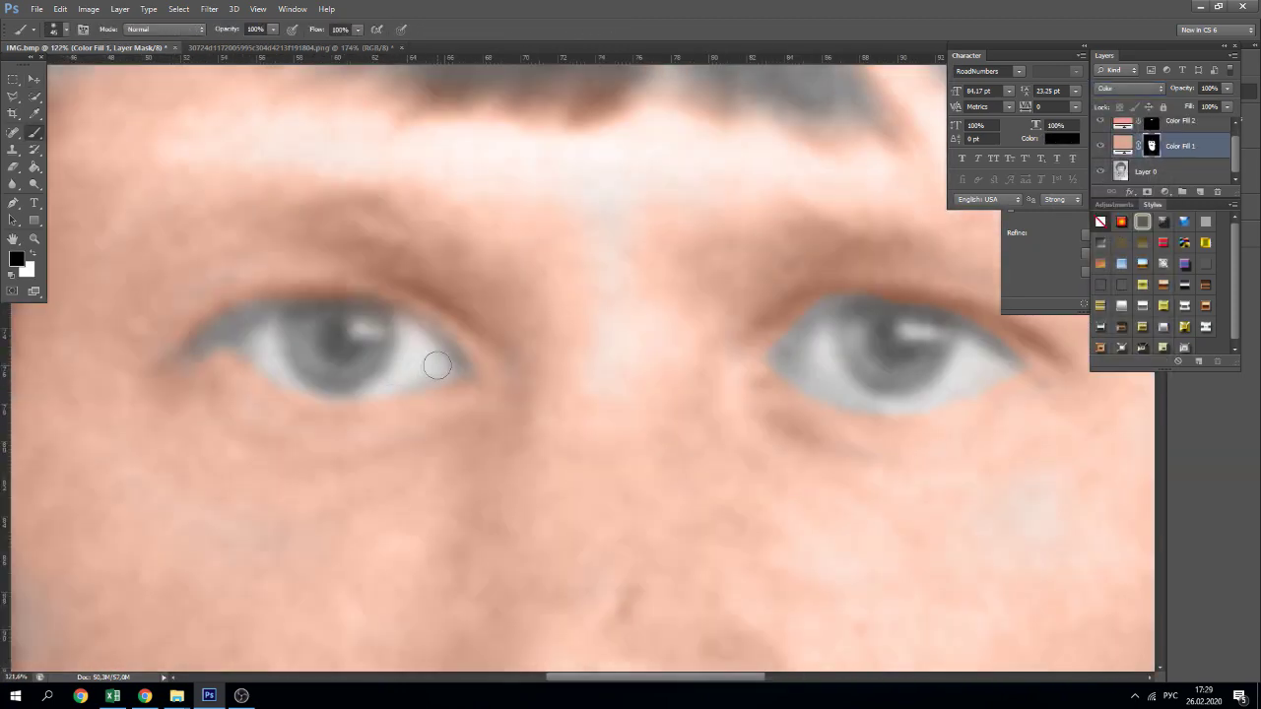
pyautogui.press('x')
pyautogui.hotkey('ctrl', '0')
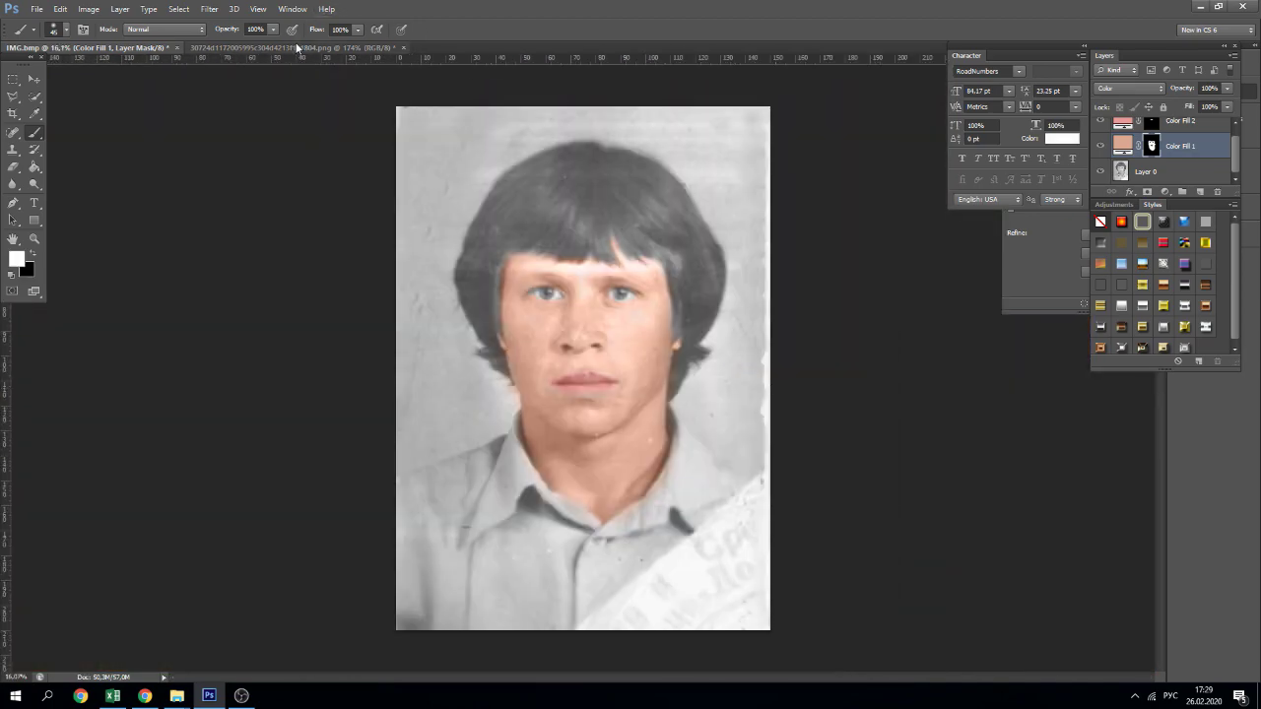
pyautogui.click(1131, 88)
pyautogui.click(1122, 421)
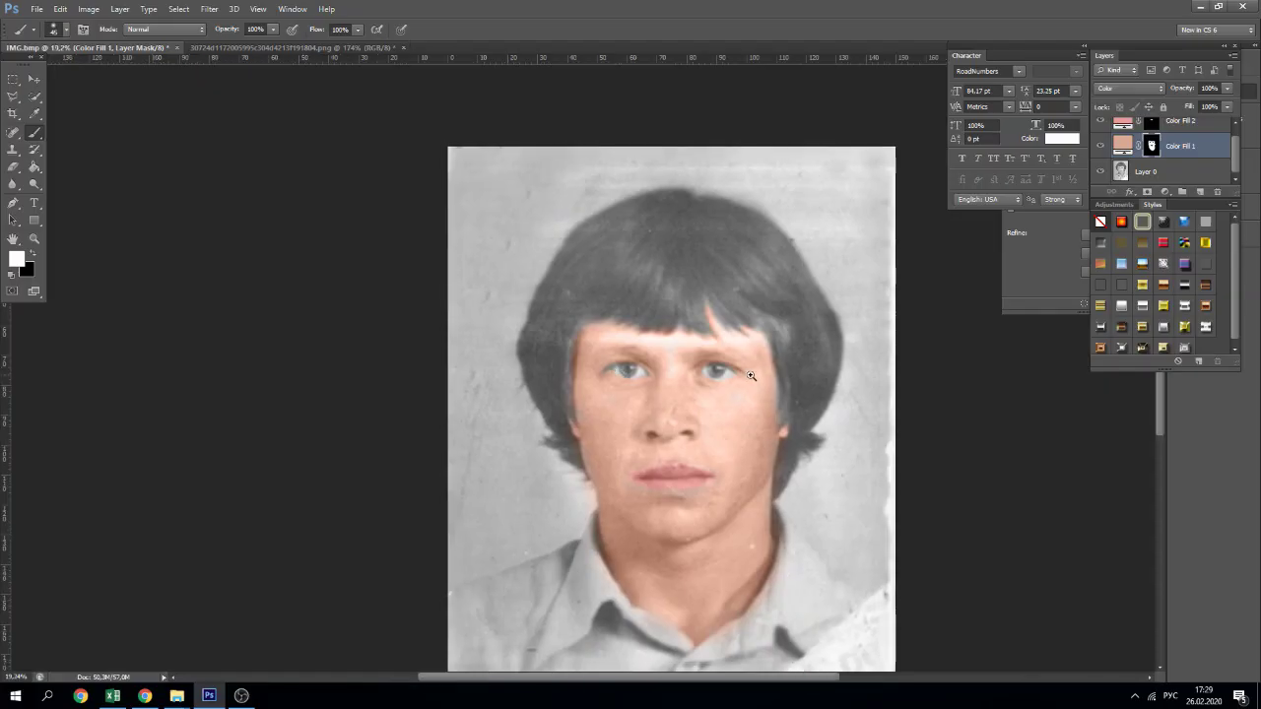
# Sample the blue-grey iris colour from the reference photo and return to IMG.bmp.
pyautogui.click(297, 47)
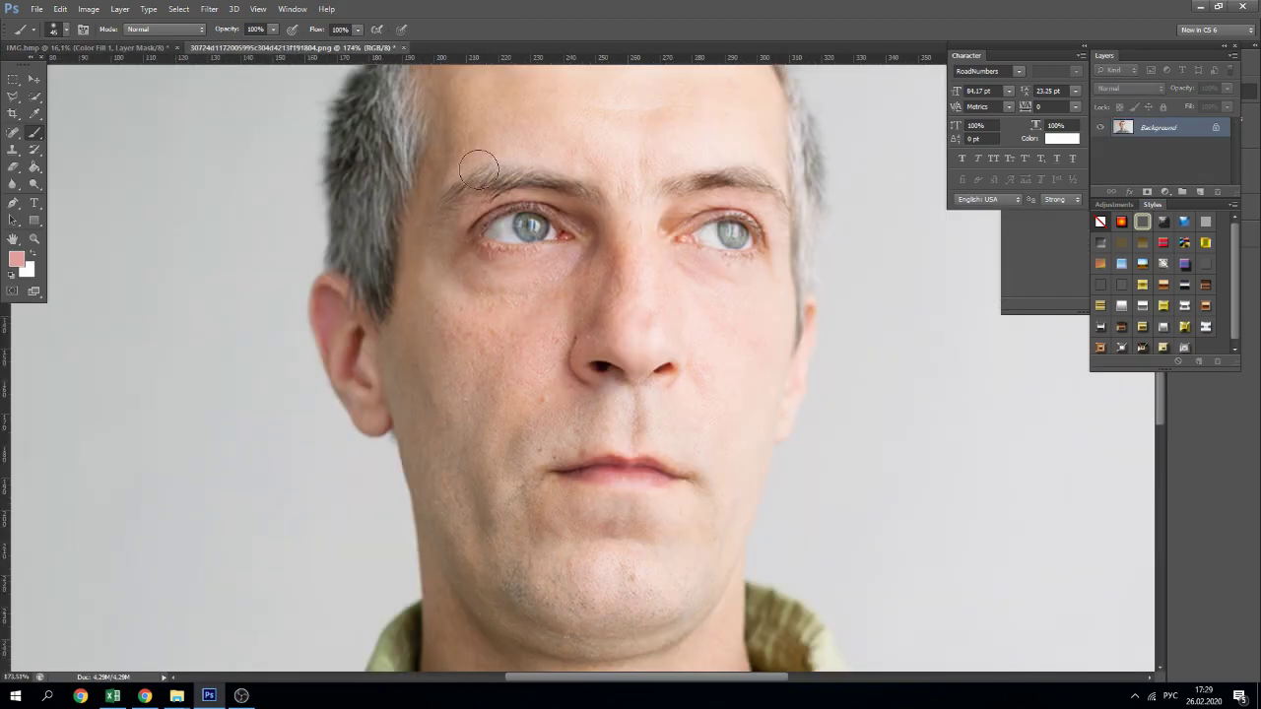
pyautogui.scroll(3, 534, 223)
pyautogui.scroll(2, 534, 222)
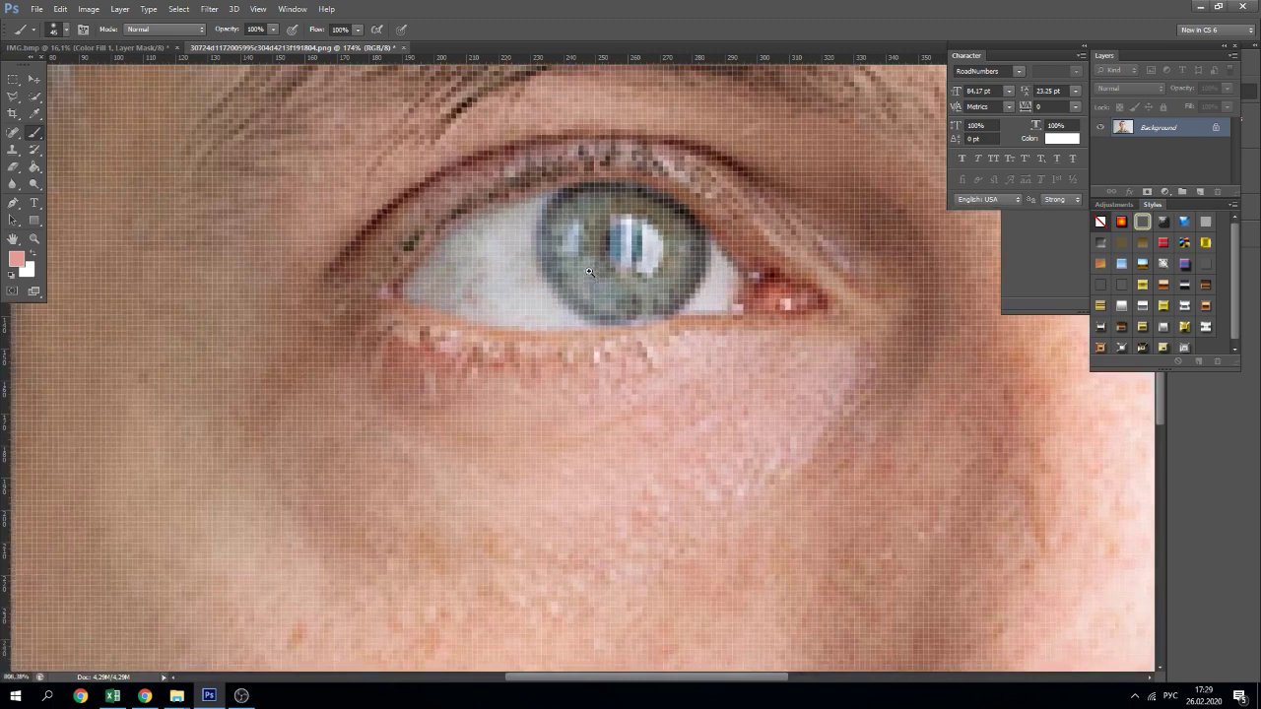
pyautogui.keyDown('alt'); pyautogui.click(543, 236); pyautogui.keyUp('alt')
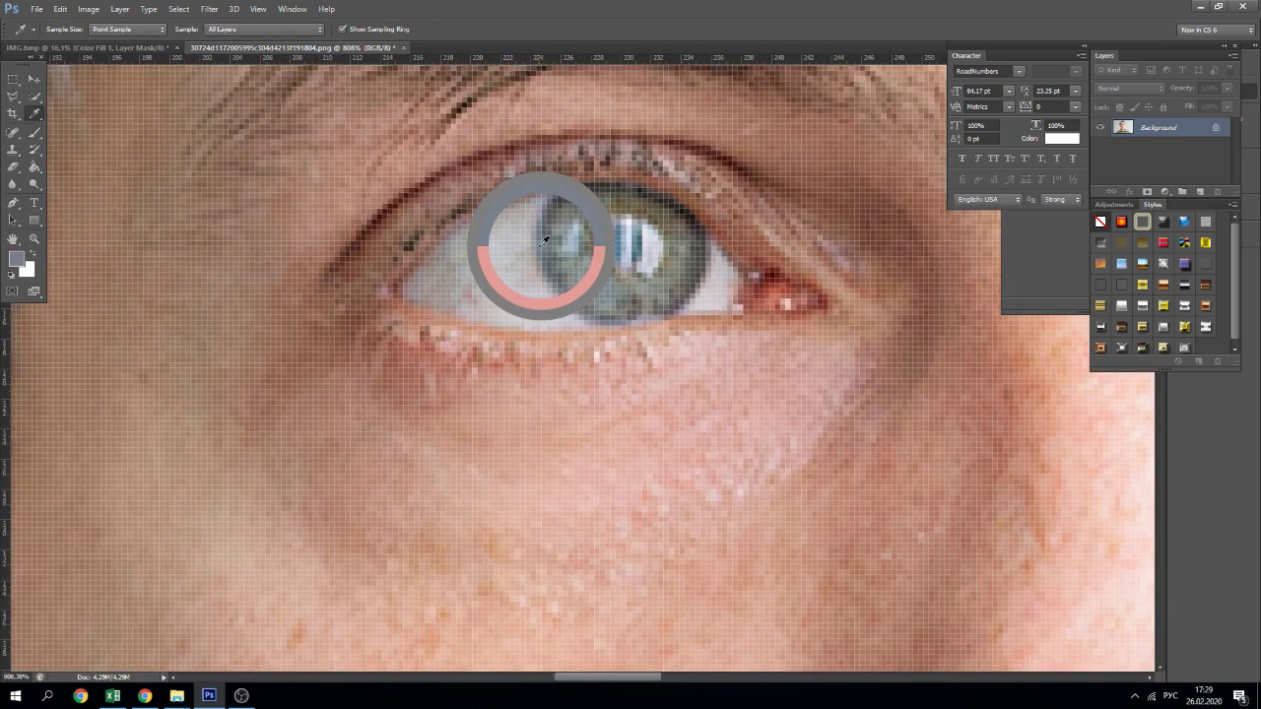
pyautogui.hotkey('ctrl', 'Tab')
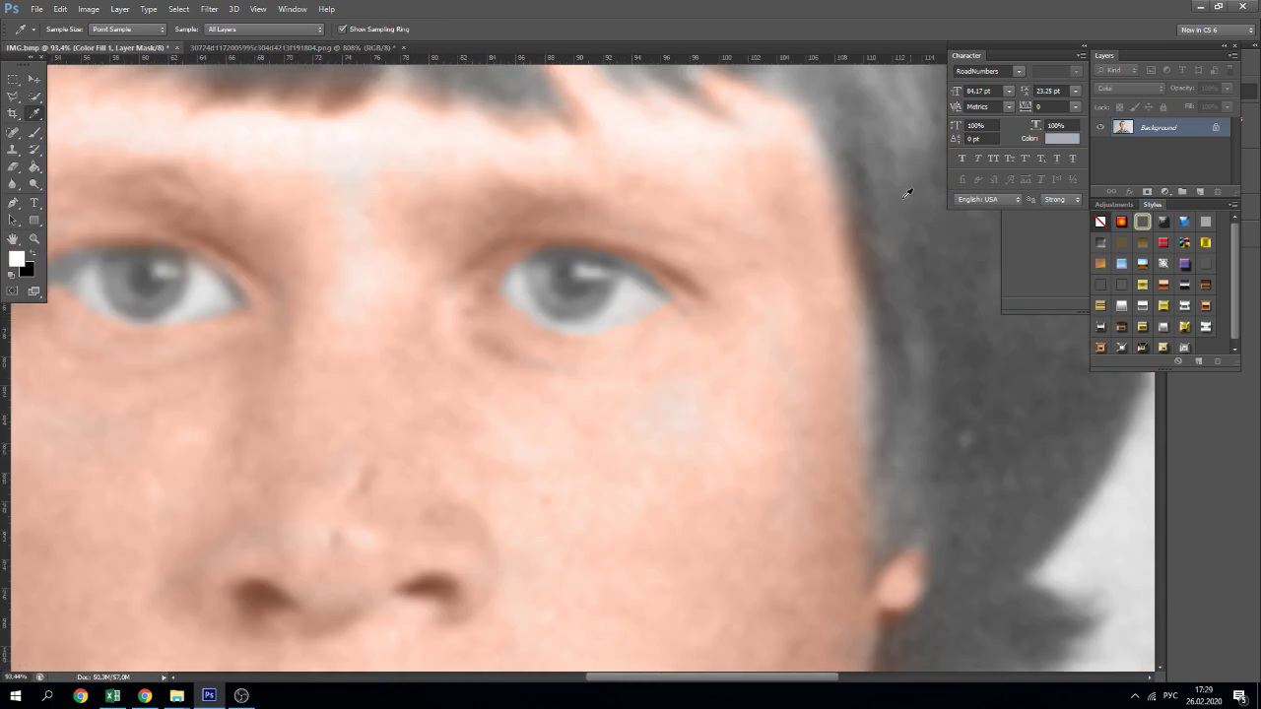
# Add a blue-grey Color Fill 3 layer with its mask inverted to black.
pyautogui.click(1162, 194)
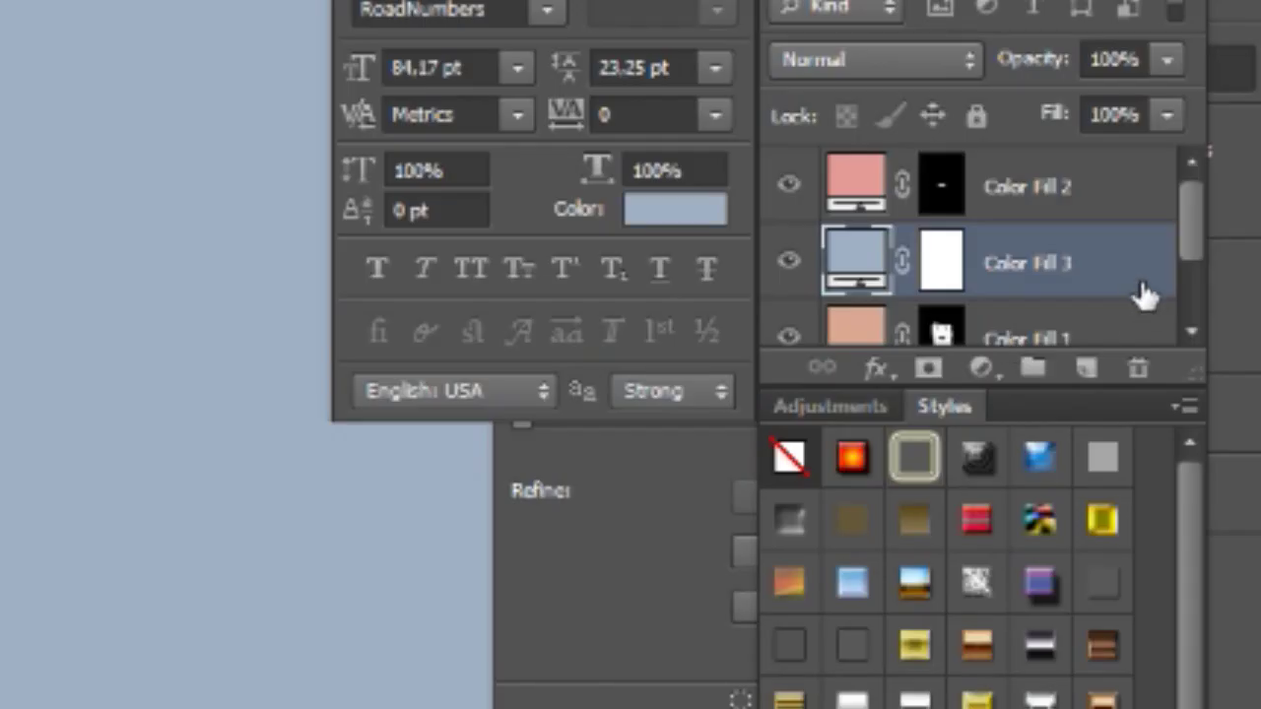
pyautogui.moveTo(1140, 290)
pyautogui.mouseDown()
pyautogui.moveTo(1088, 204)
pyautogui.moveTo(1164, 150)
pyautogui.mouseUp()
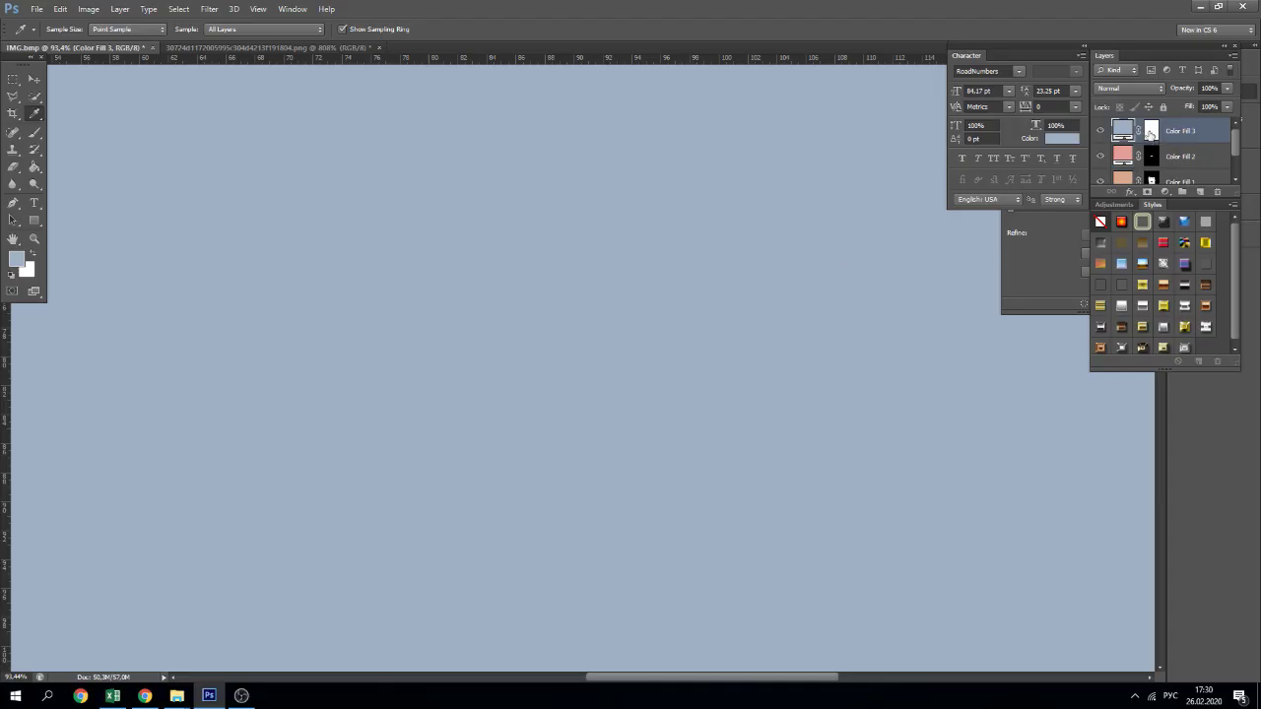
pyautogui.click(1150, 131)
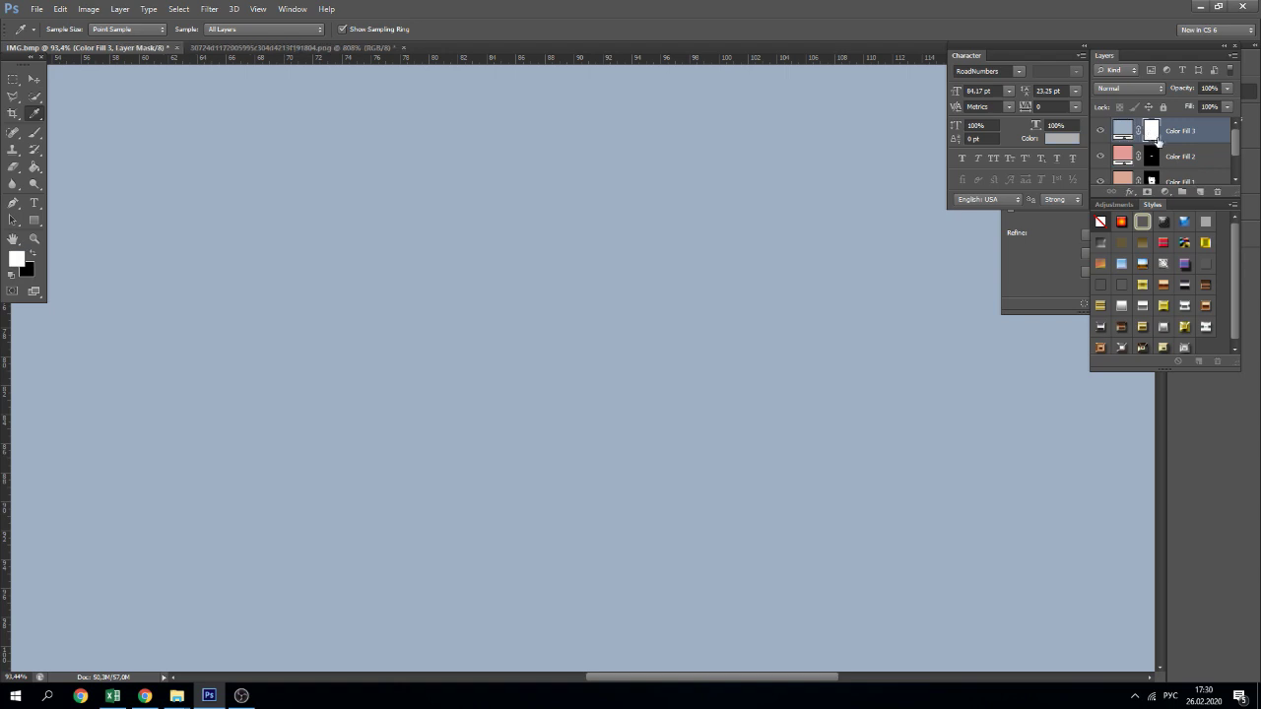
pyautogui.hotkey('ctrl', 'i')
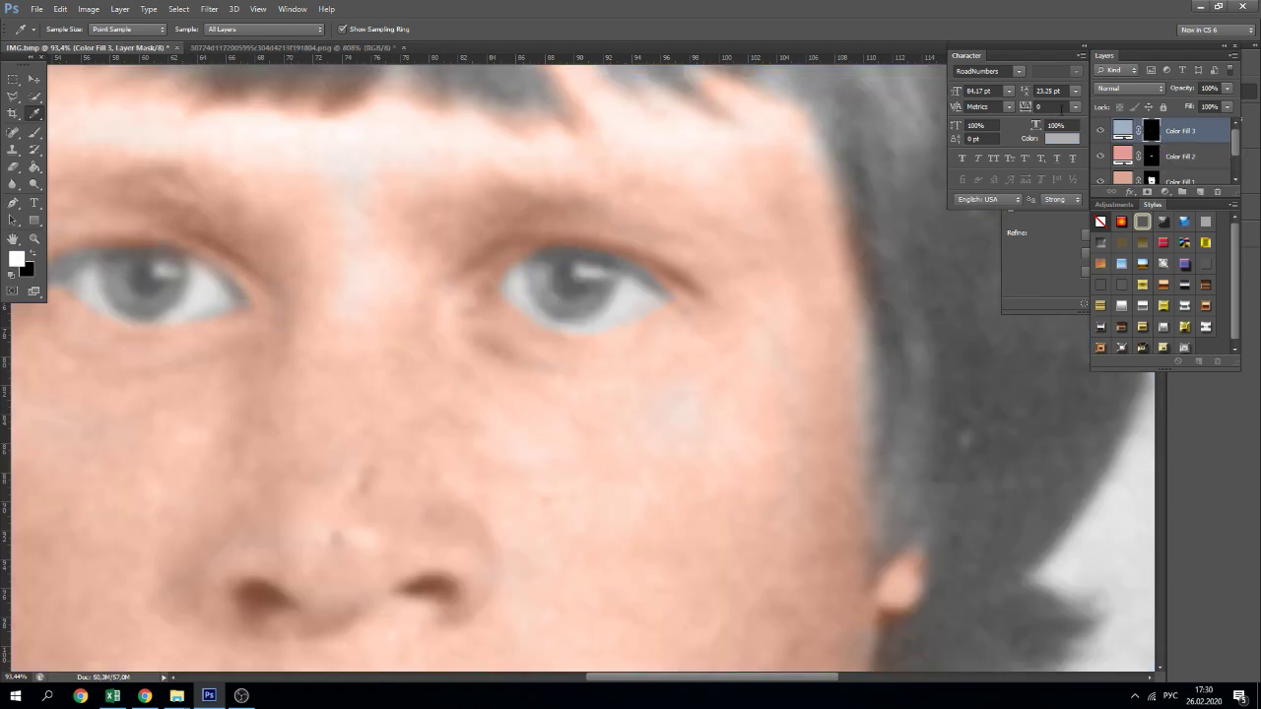
# Paint white into Color Fill 3's mask over the irises to tint the eyes blue.
pyautogui.click(36, 131)
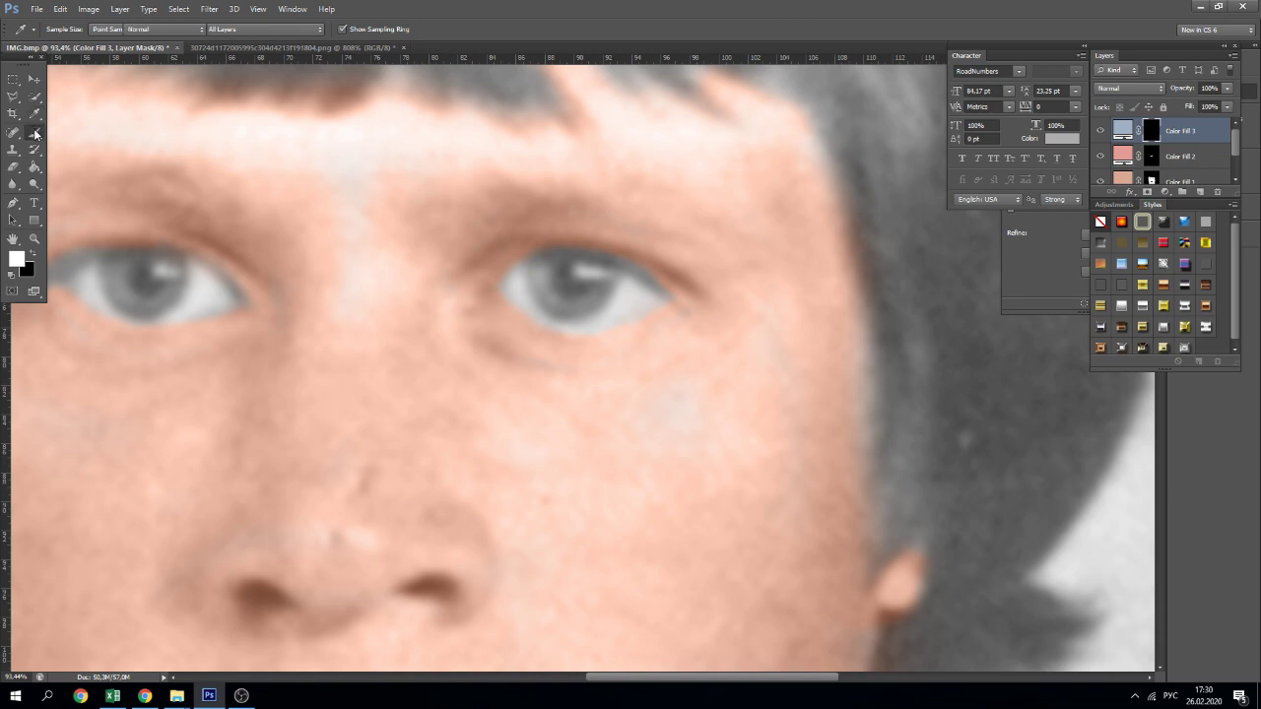
pyautogui.scroll(2, 678, 315)
pyautogui.scroll(2, 640, 312)
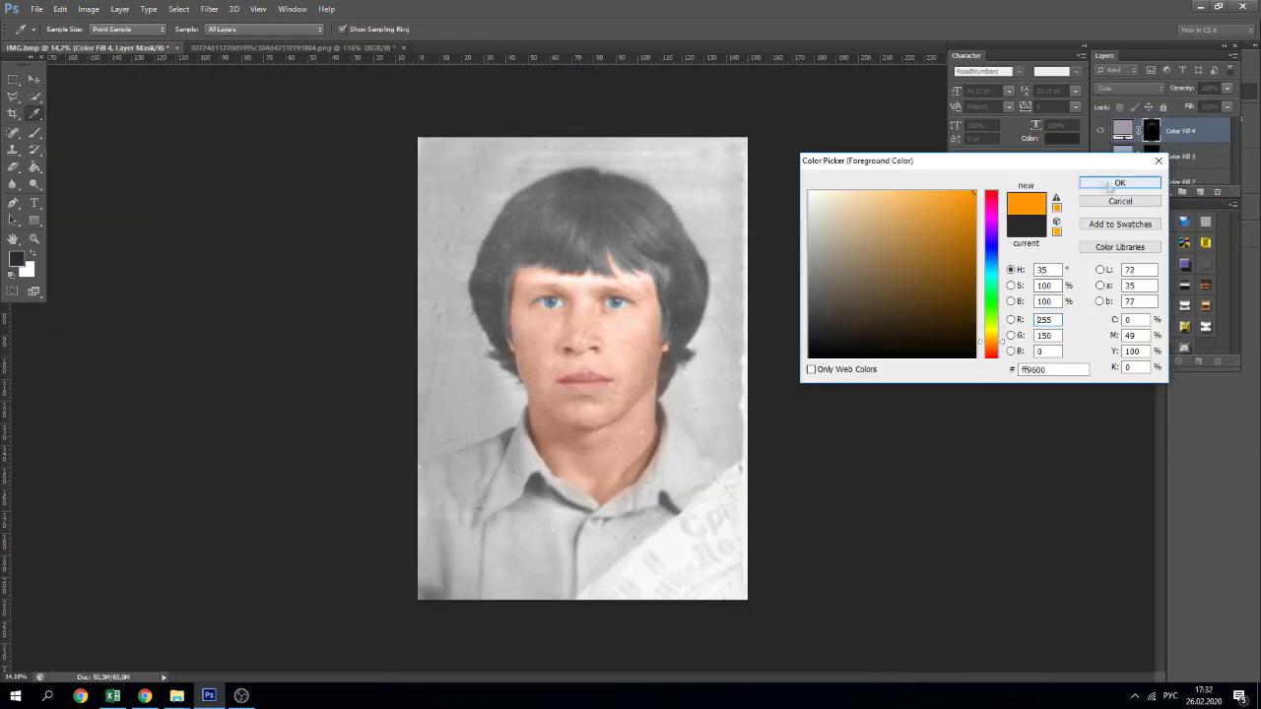
# Enlarge the brush and paint Color Fill 4's tint into the hair.
pyautogui.click(38, 134)
pyautogui.scroll(2, 541, 274)
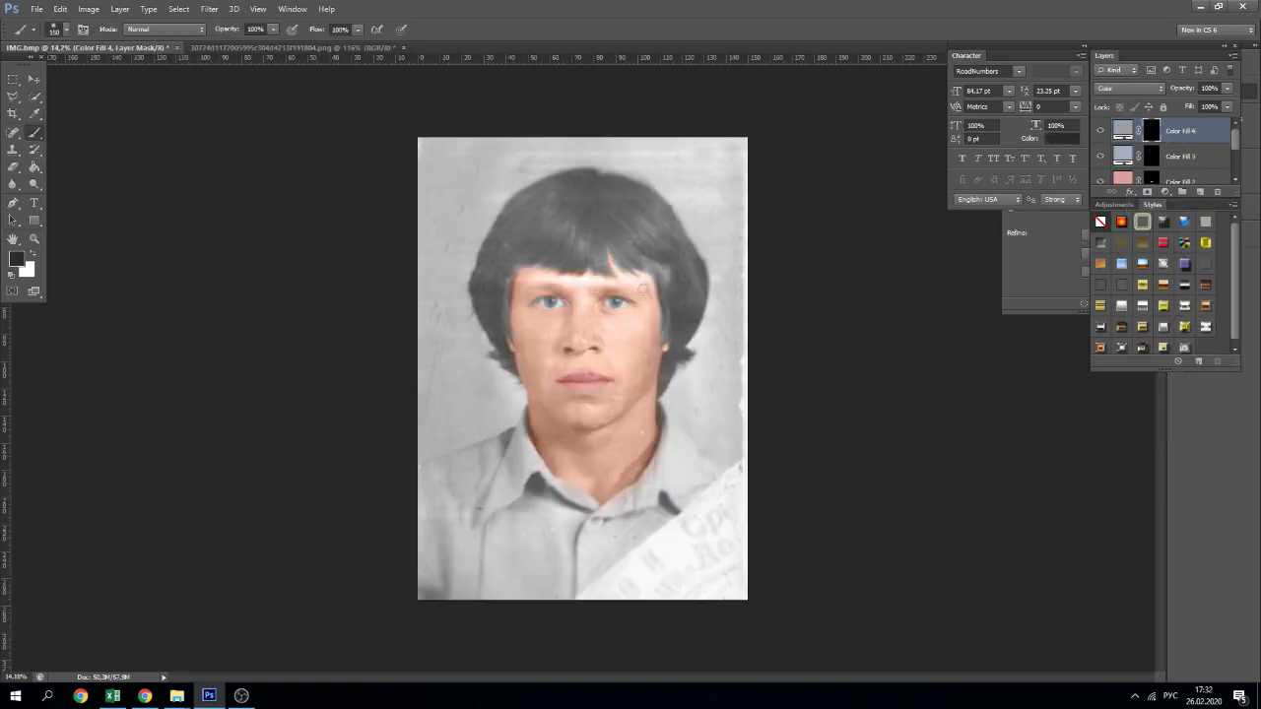
pyautogui.press(']')
pyautogui.press(']')
pyautogui.press(']')
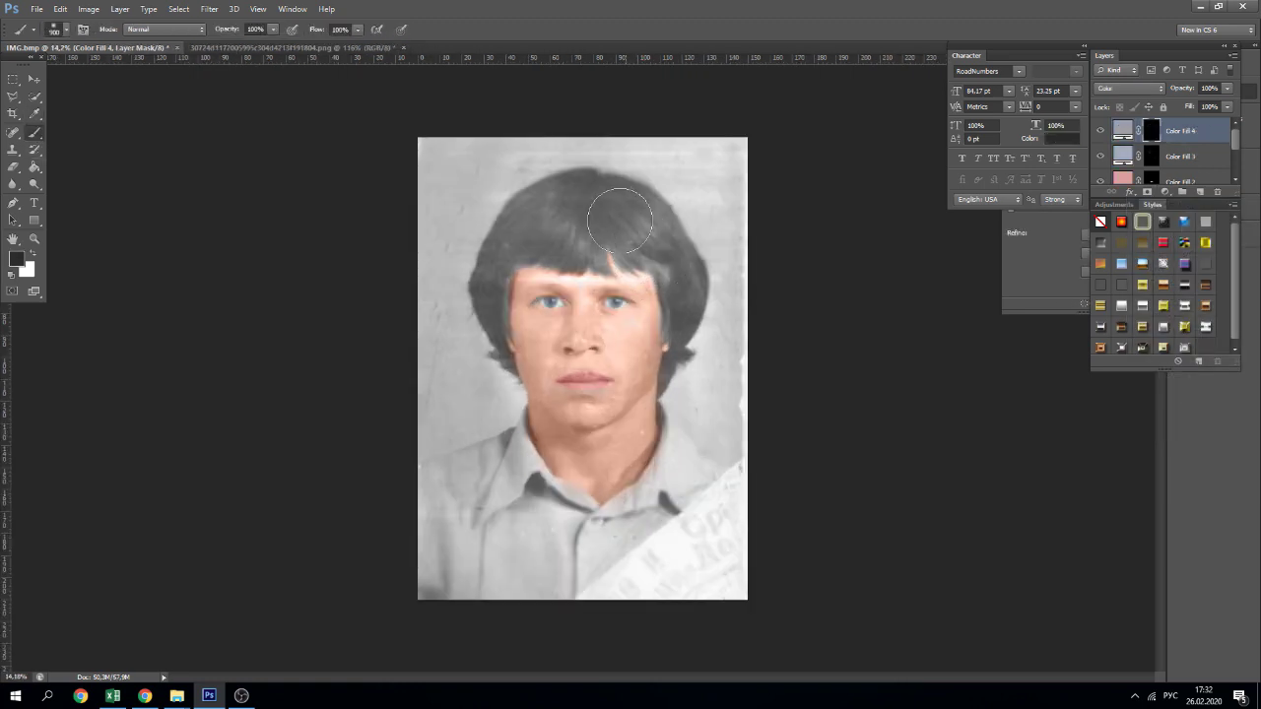
pyautogui.moveTo(672, 258); pyautogui.dragTo(520, 238)
# With a smaller brush, paint yellow into the background above the head and beside the hair and neck.
pyautogui.press('[')
pyautogui.press('[')
pyautogui.press('[')
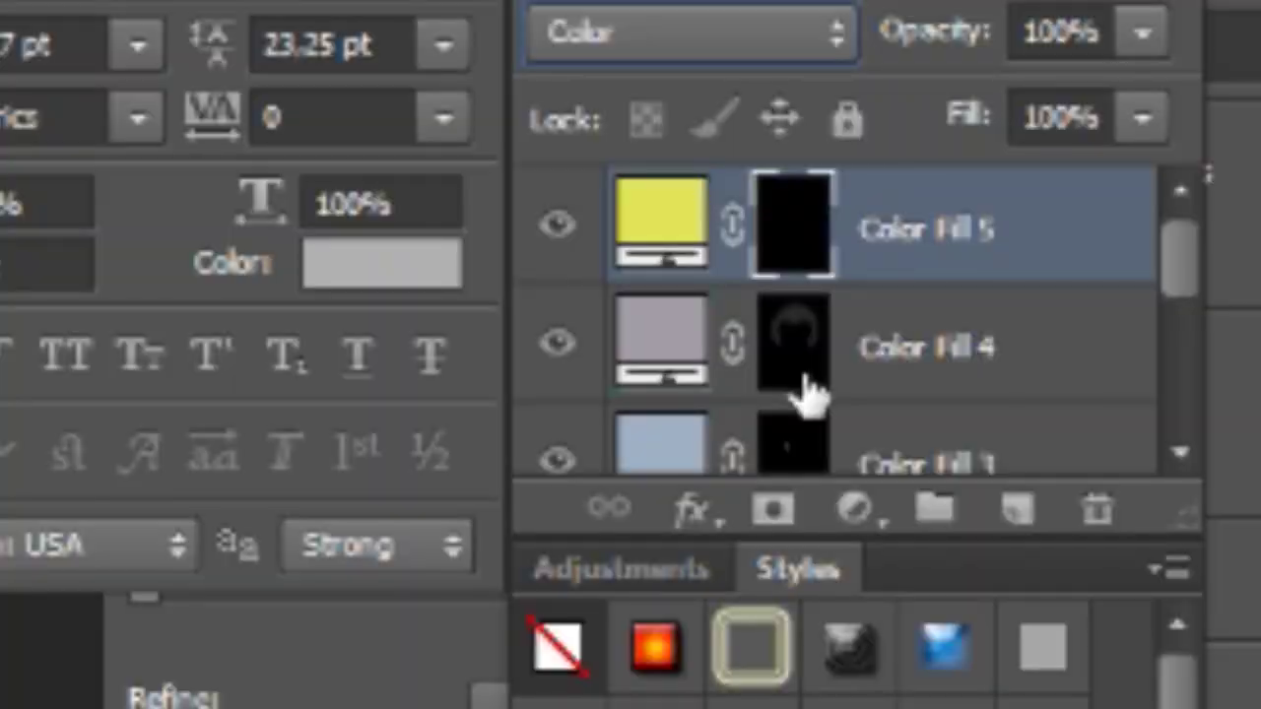
pyautogui.moveTo(453, 150); pyautogui.dragTo(696, 211)
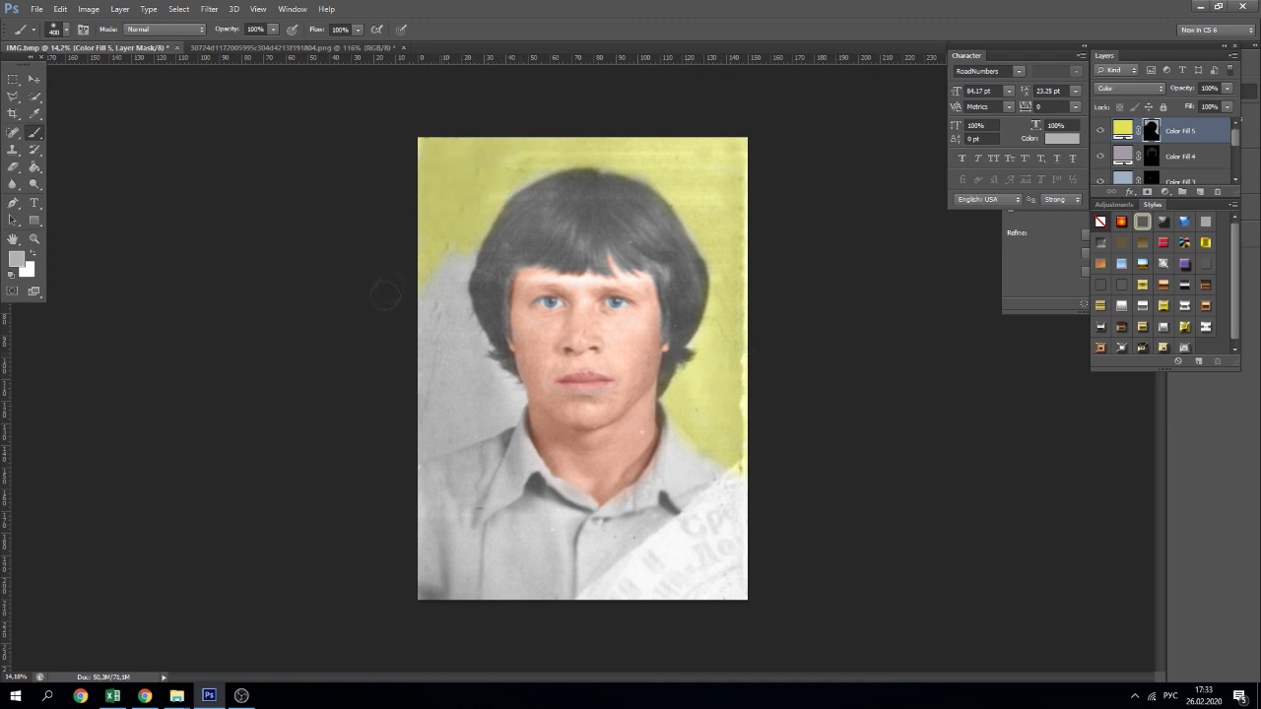
pyautogui.moveTo(439, 340); pyautogui.dragTo(465, 246)
pyautogui.moveTo(466, 323); pyautogui.dragTo(437, 413)
pyautogui.scroll(5, 517, 174)
pyautogui.scroll(-6, 841, 361)
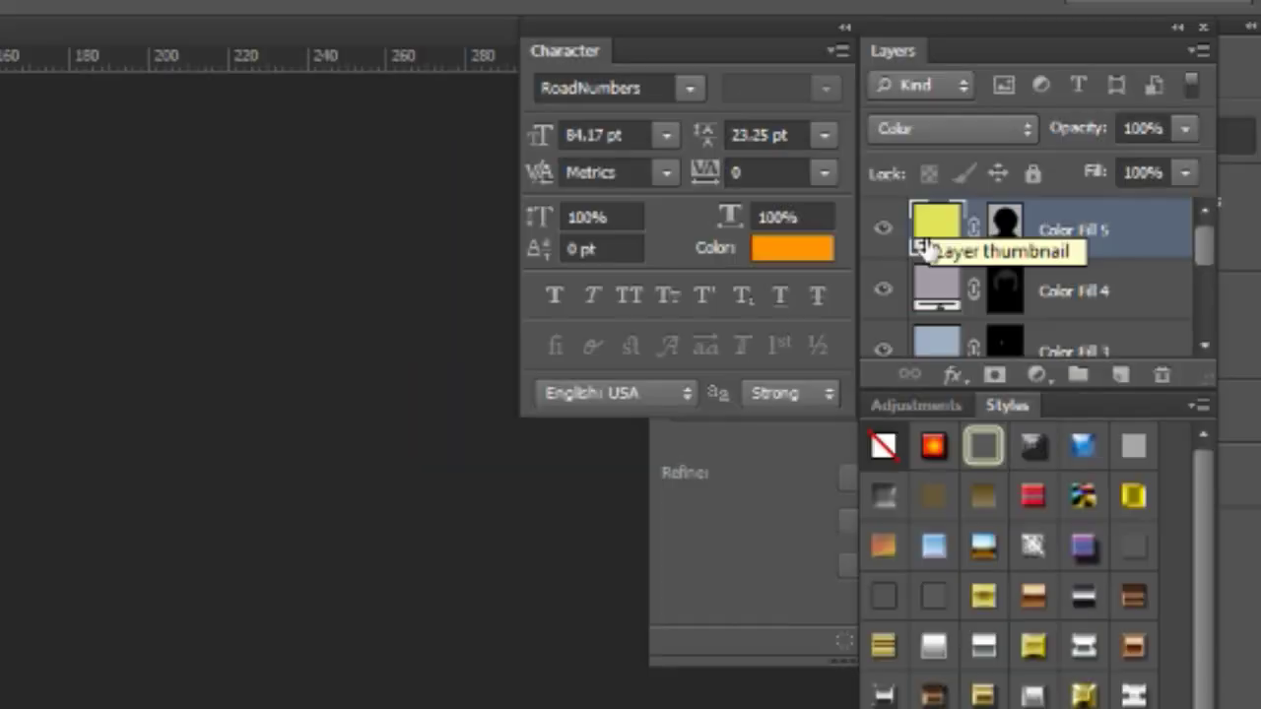
# Re-pick Color Fill 5's colour, shifting the background tint from yellow to a lime green.
pyautogui.doubleClick(1246, 74)
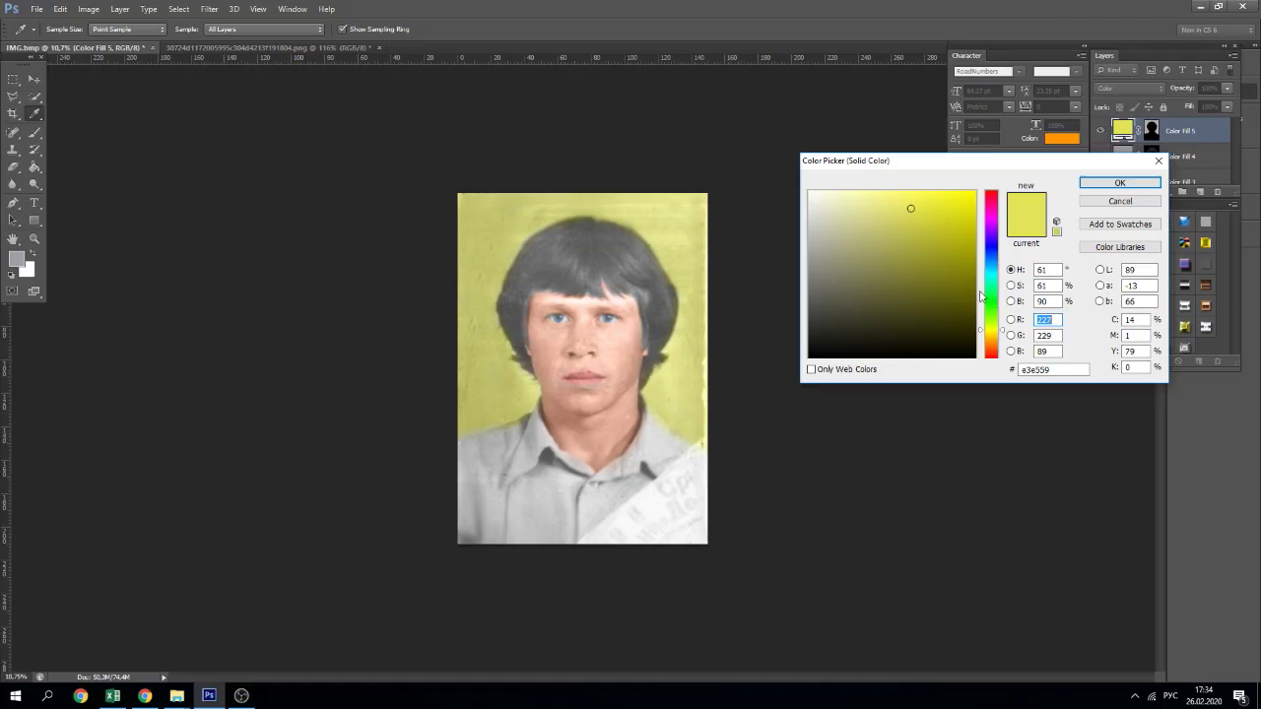
pyautogui.click(985, 303)
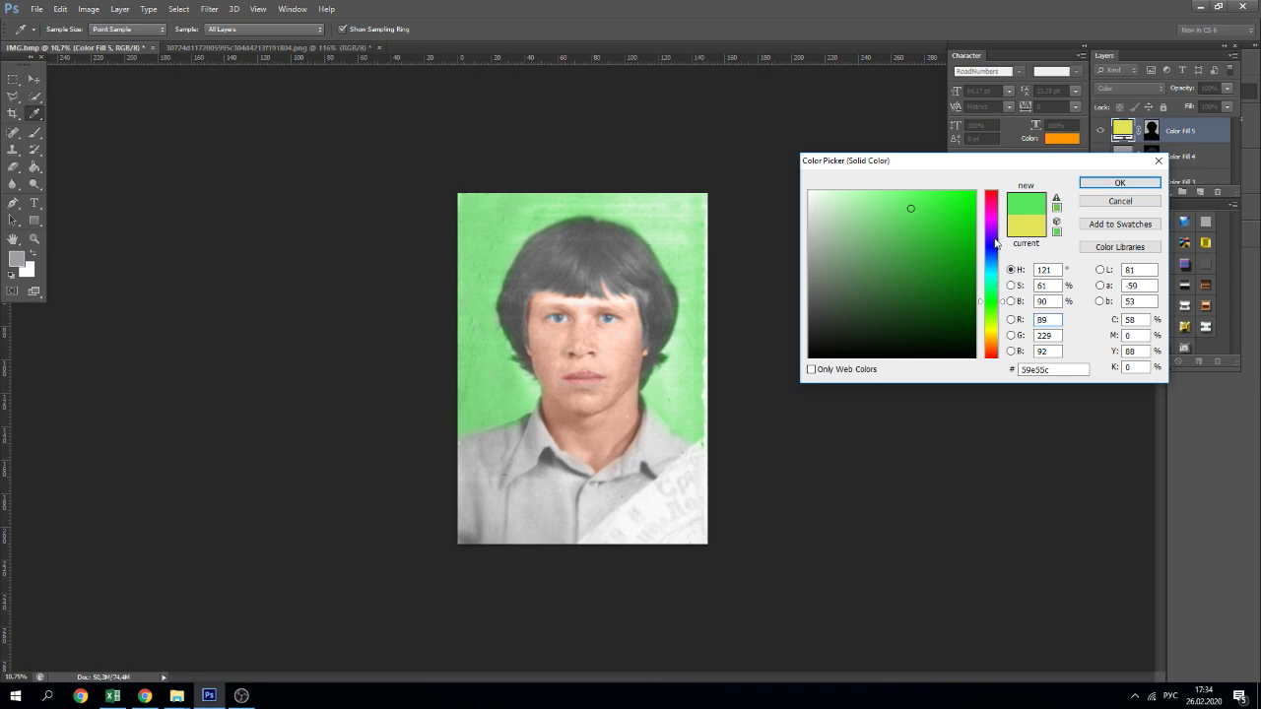
pyautogui.moveTo(995, 243); pyautogui.dragTo(991, 320)
pyautogui.click(913, 210)
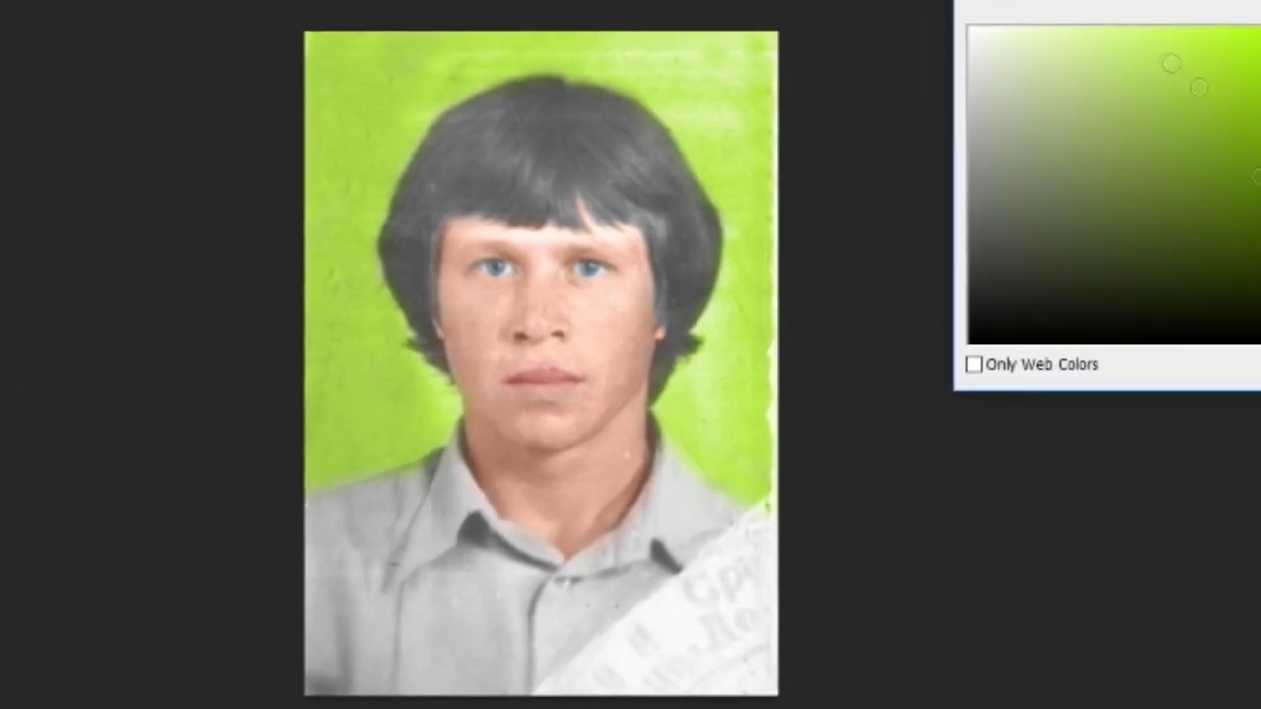